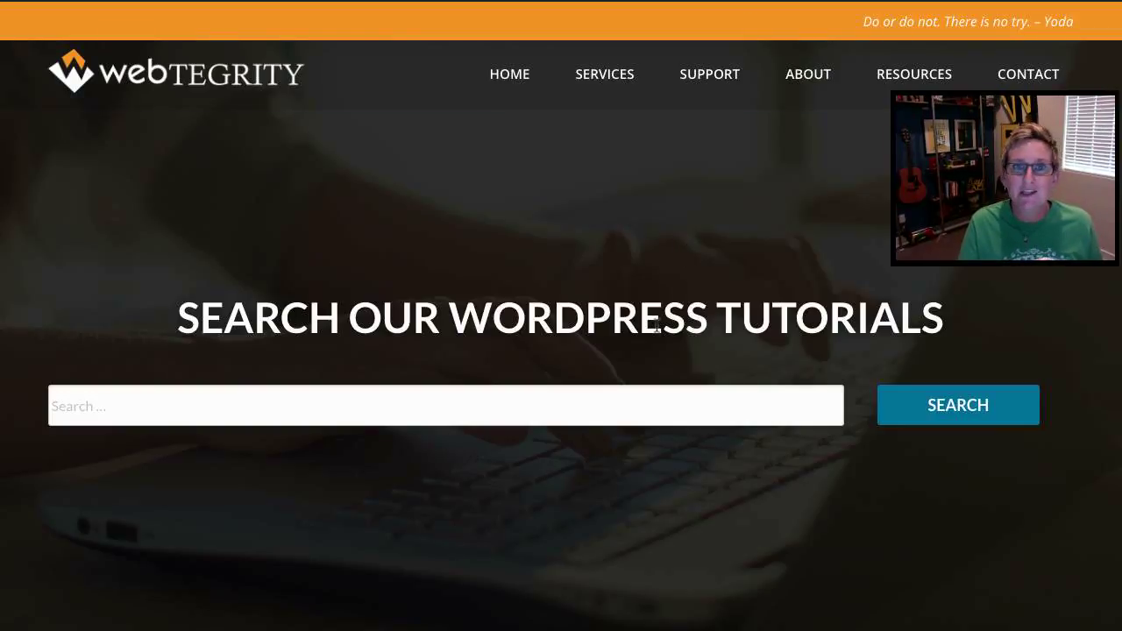
# Step: Search the WebTegrity tutorials for 'seo' and scroll through the SEO results
pyautogui.click(563, 413)
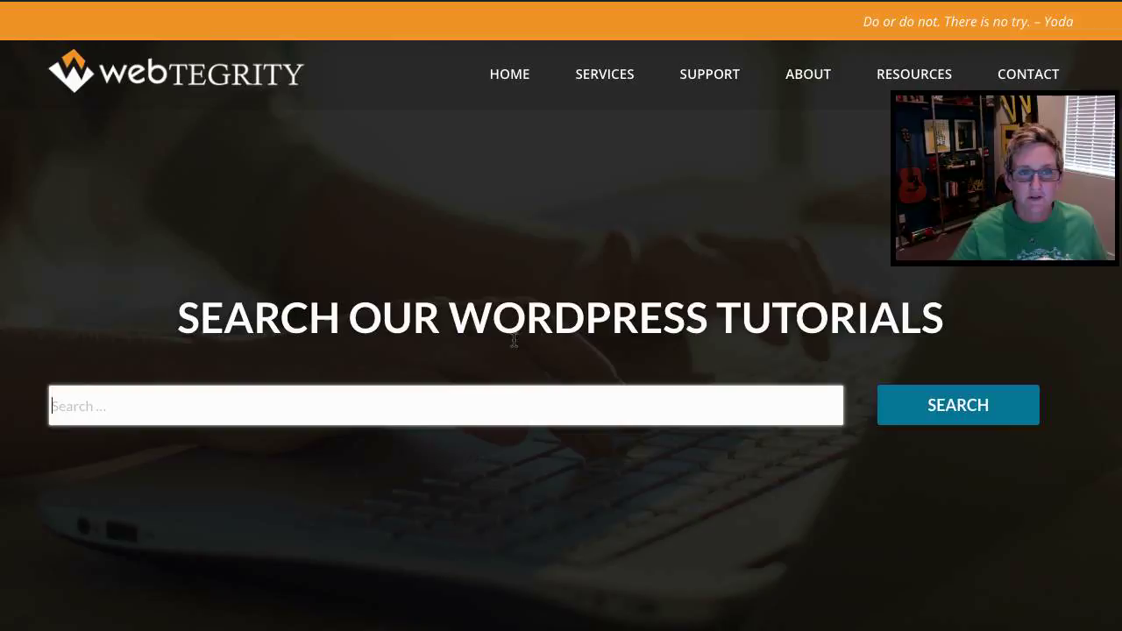
pyautogui.write('seo')
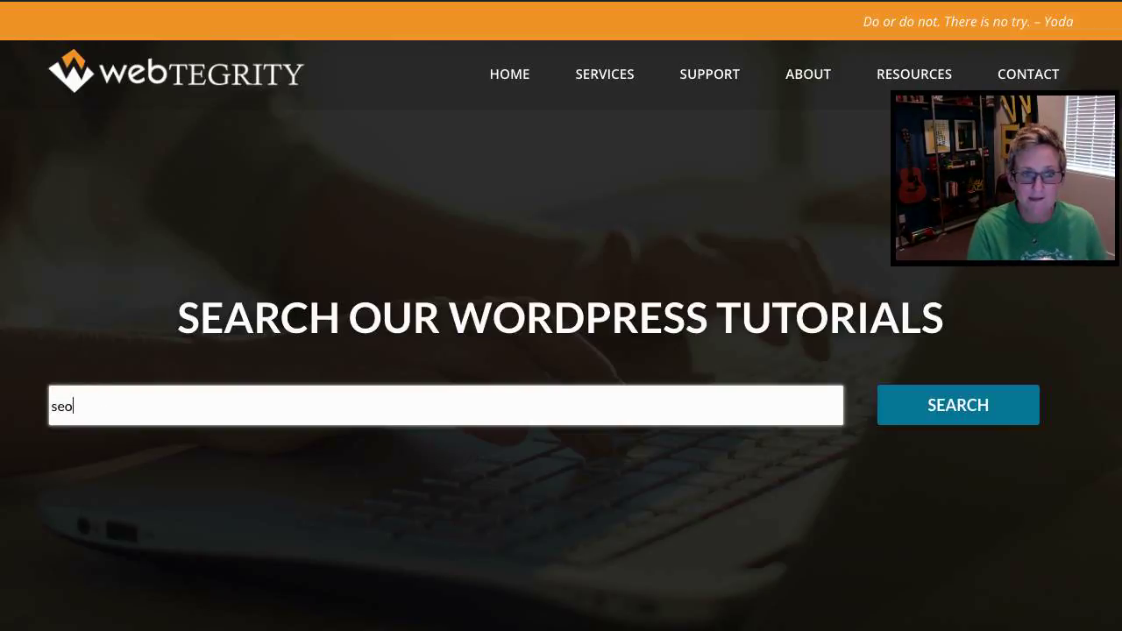
pyautogui.press('Return')
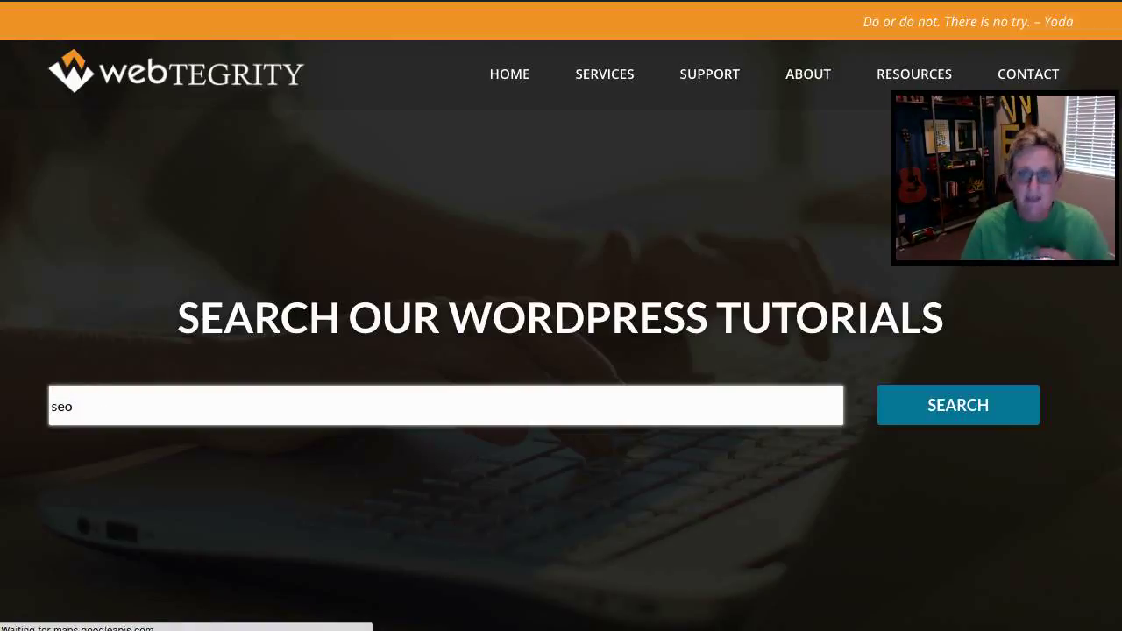
pyautogui.scroll(-3, 473, 364)
pyautogui.scroll(-20, 472, 363)
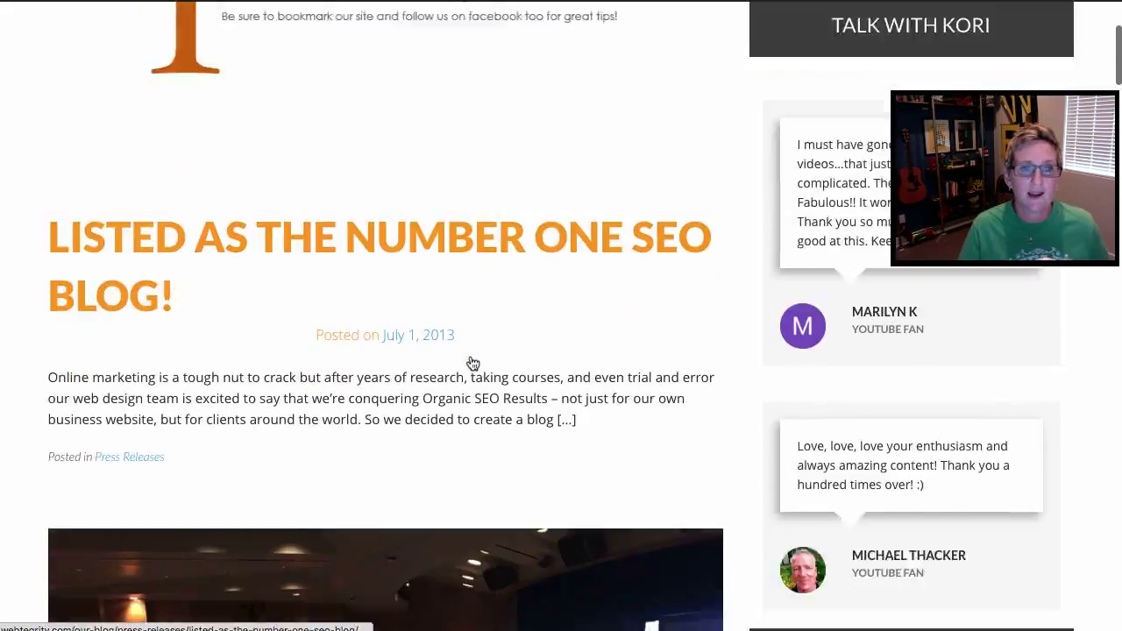
pyautogui.scroll(-4, 472, 363)
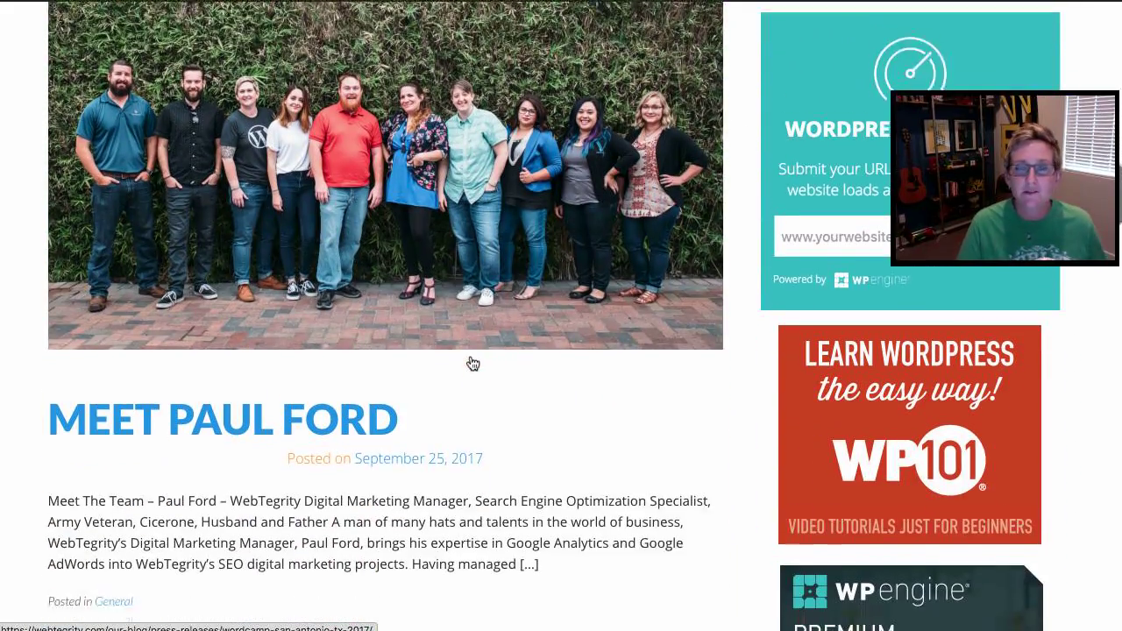
pyautogui.scroll(6, 470, 362)
pyautogui.scroll(20, 470, 362)
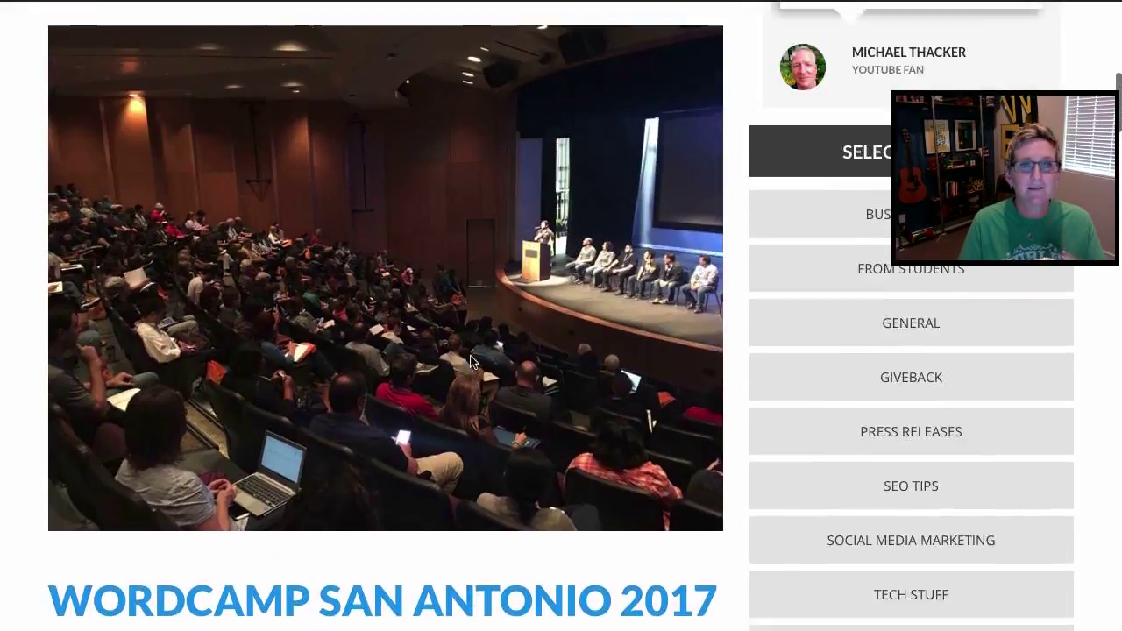
pyautogui.scroll(2, 470, 362)
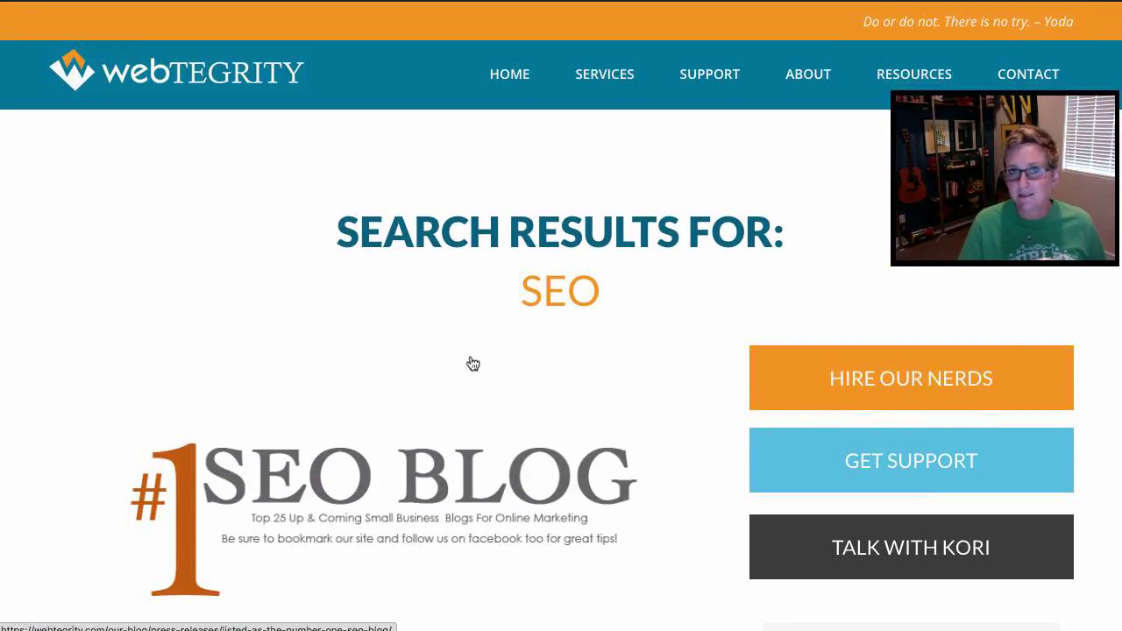
# Step: Go back and replace the 'seo' search term with 'tacos', running the search
pyautogui.moveTo(35, 11)
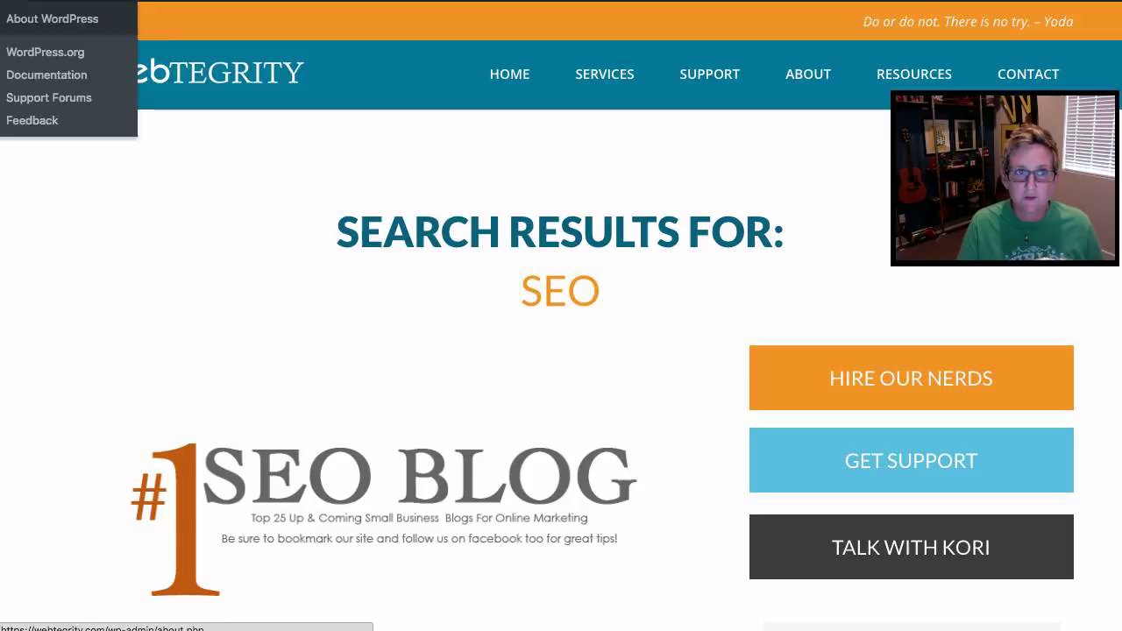
pyautogui.hotkey('alt', 'Left')
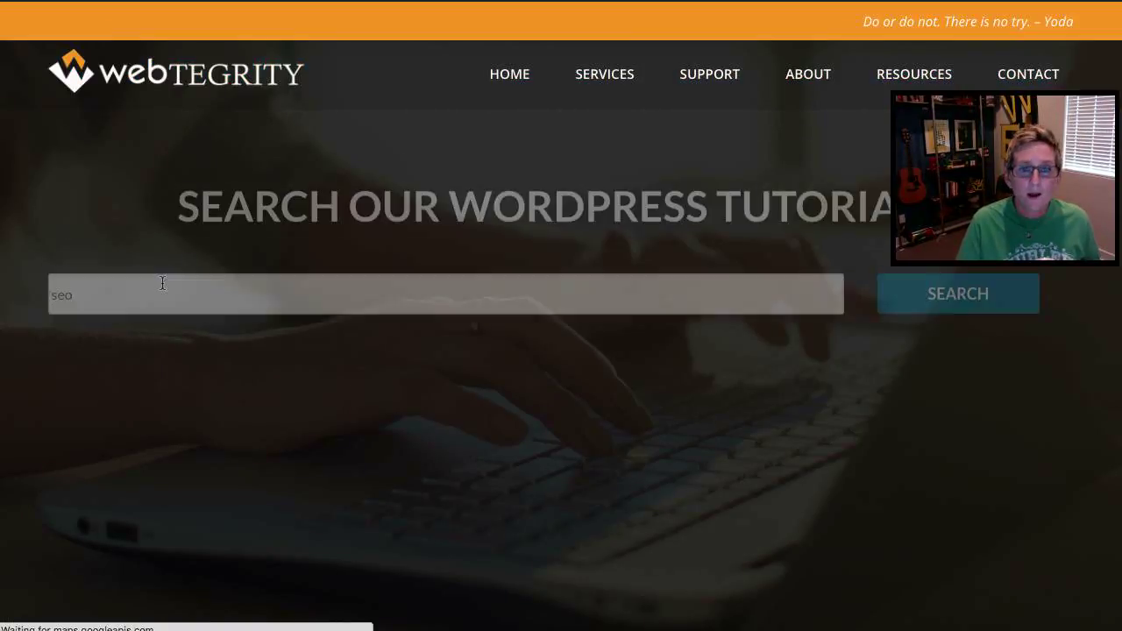
pyautogui.tripleClick(368, 405)
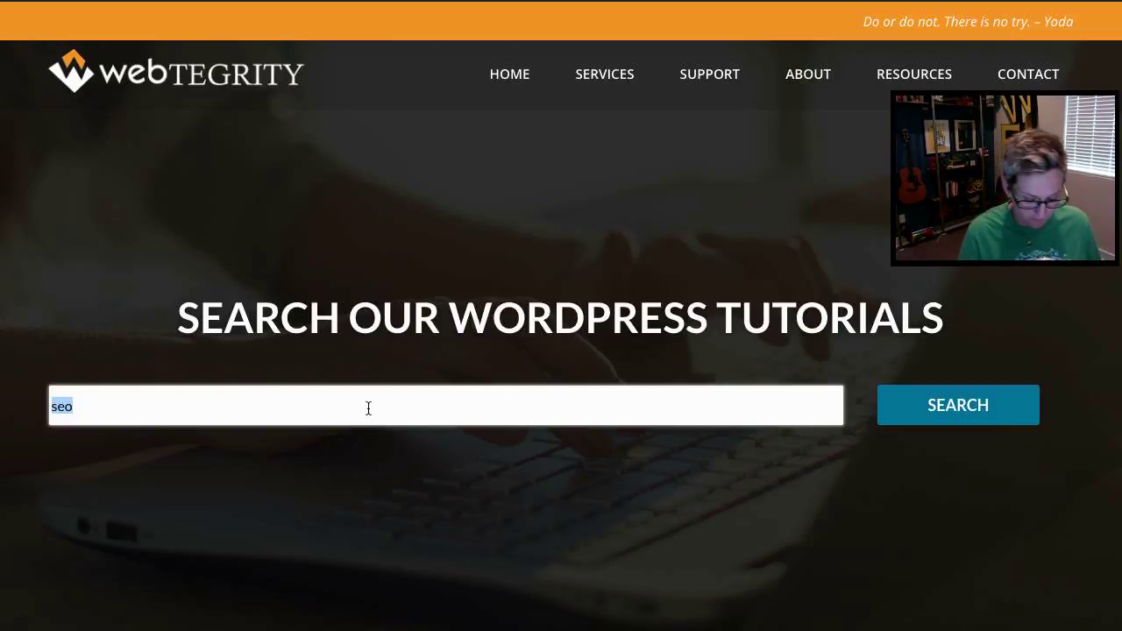
pyautogui.press('BackSpace')
pyautogui.write('tac')
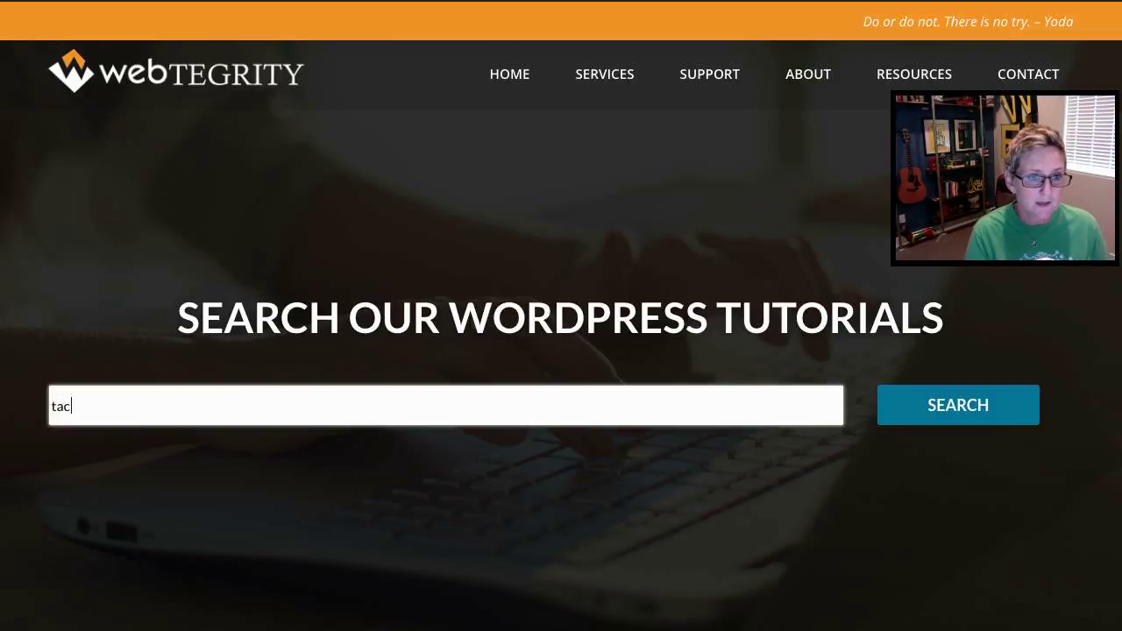
pyautogui.write('os')
pyautogui.press('Return')
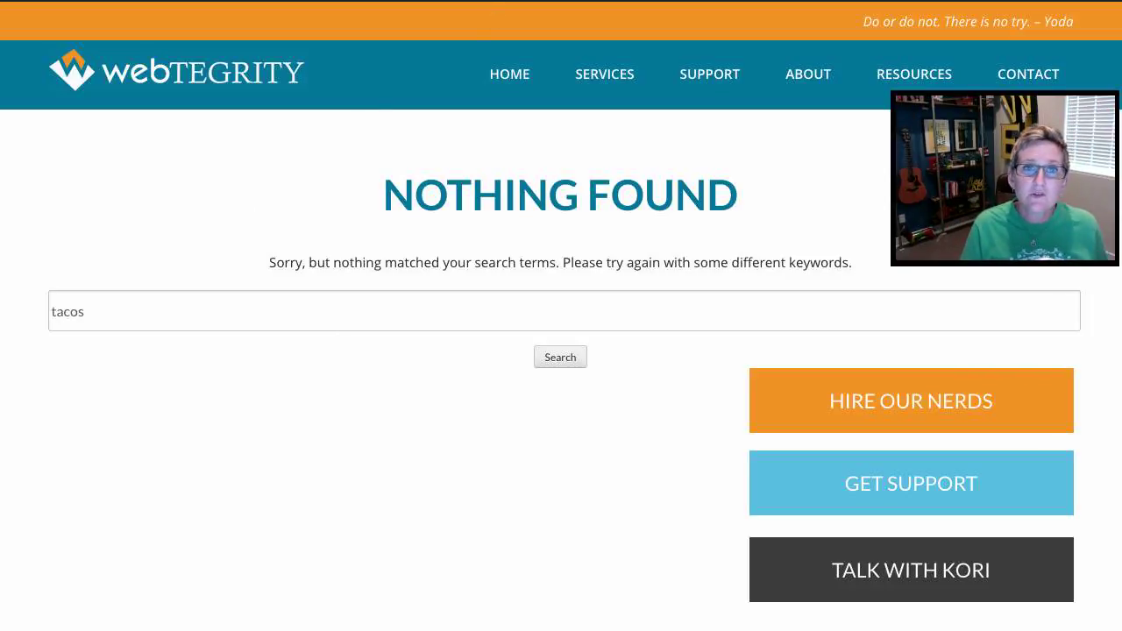
# Step: Switch to the Ask Kori site and bring up its header search bar
pyautogui.click(492, 4)
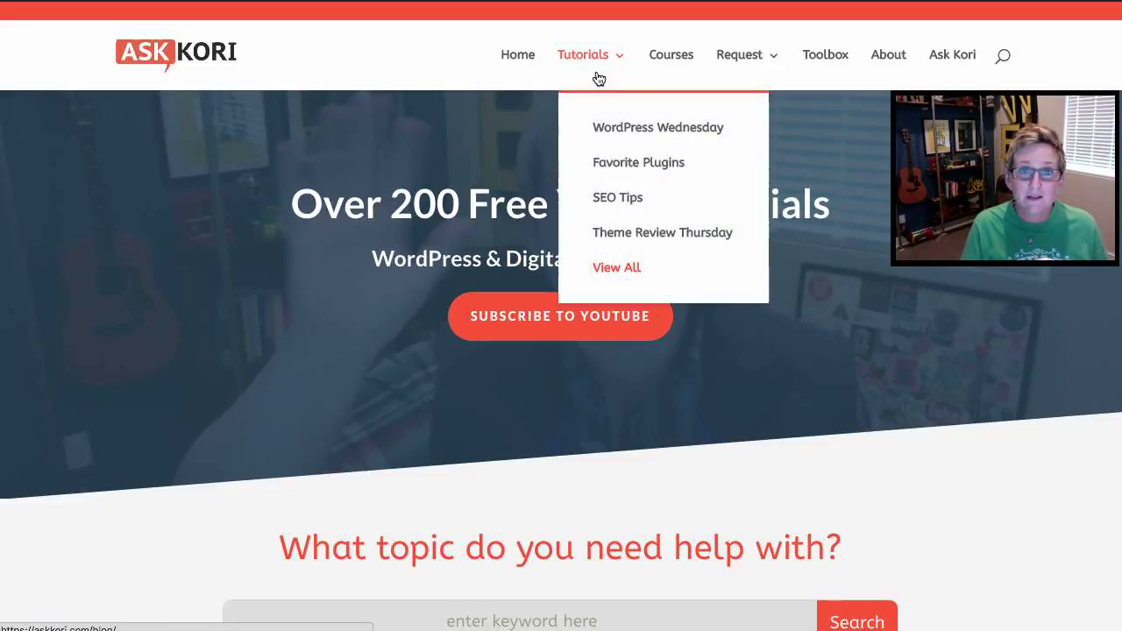
pyautogui.scroll(-2, 794, 395)
pyautogui.click(567, 503)
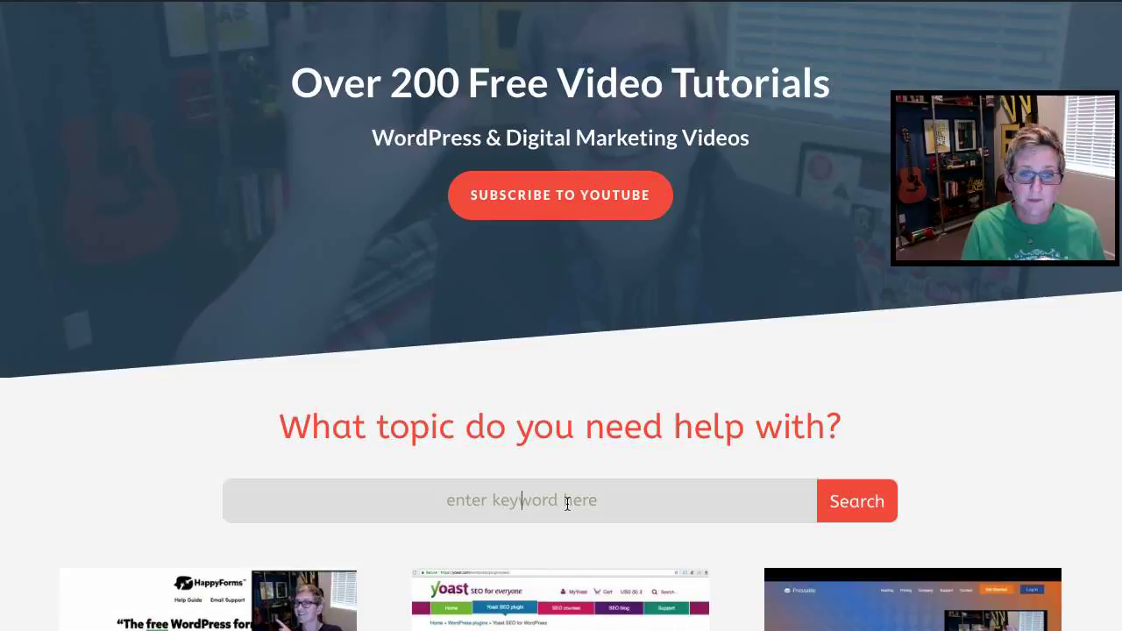
pyautogui.scroll(2, 636, 393)
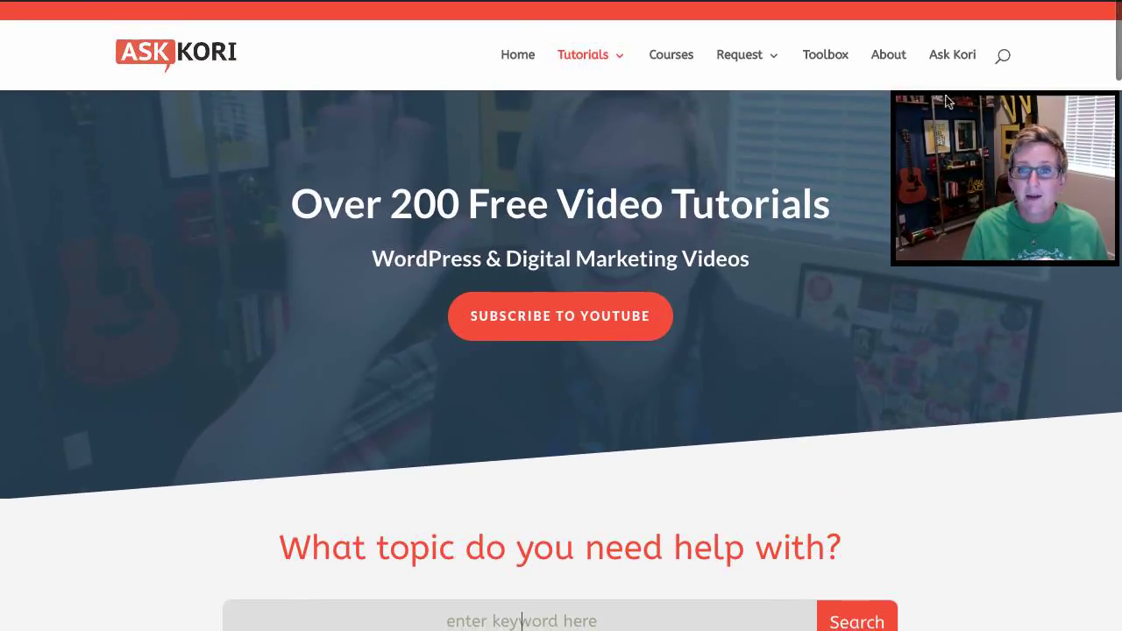
pyautogui.click(1004, 59)
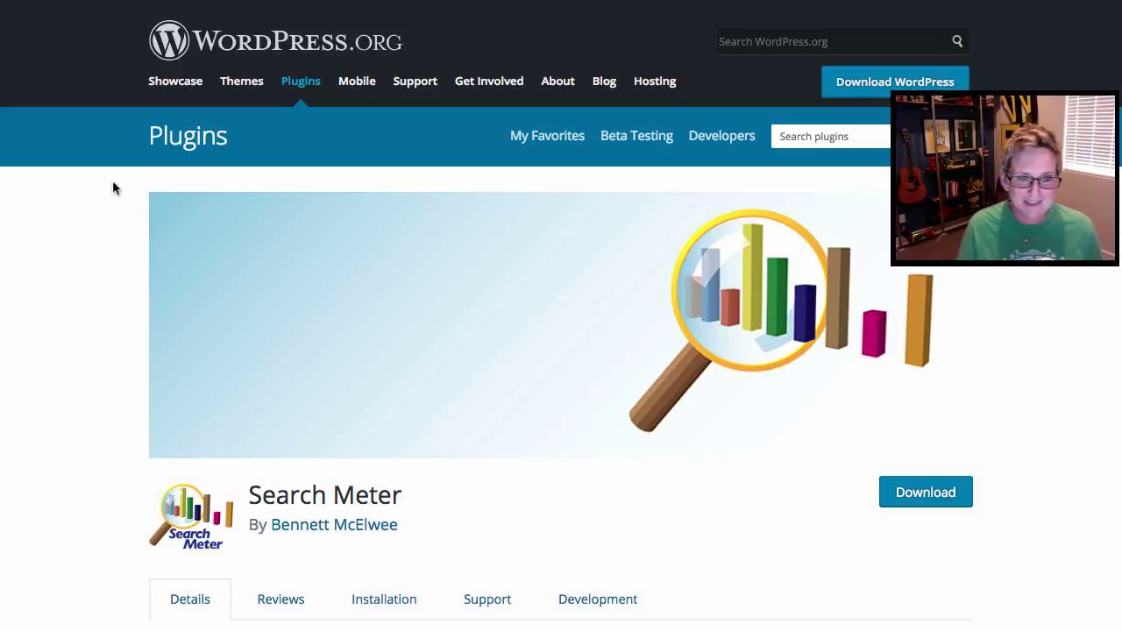
# Step: Review the Search Meter plugin page, noting version 2.13.2, last updated 4 months ago
pyautogui.scroll(-3, 108, 208)
pyautogui.scroll(-2, 108, 207)
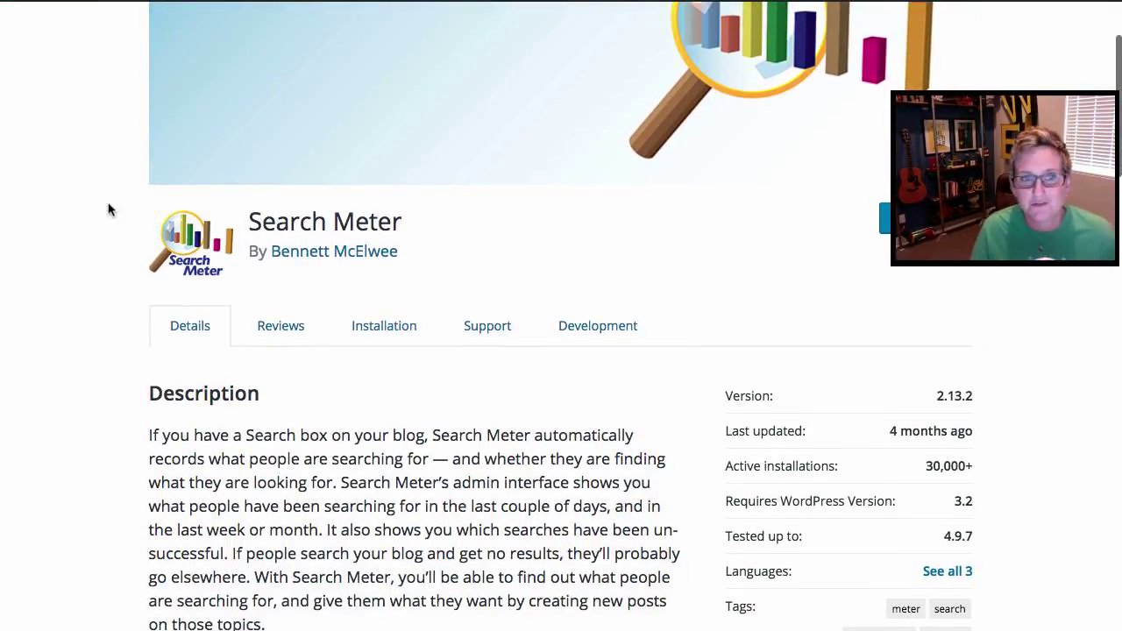
pyautogui.scroll(-1, 108, 208)
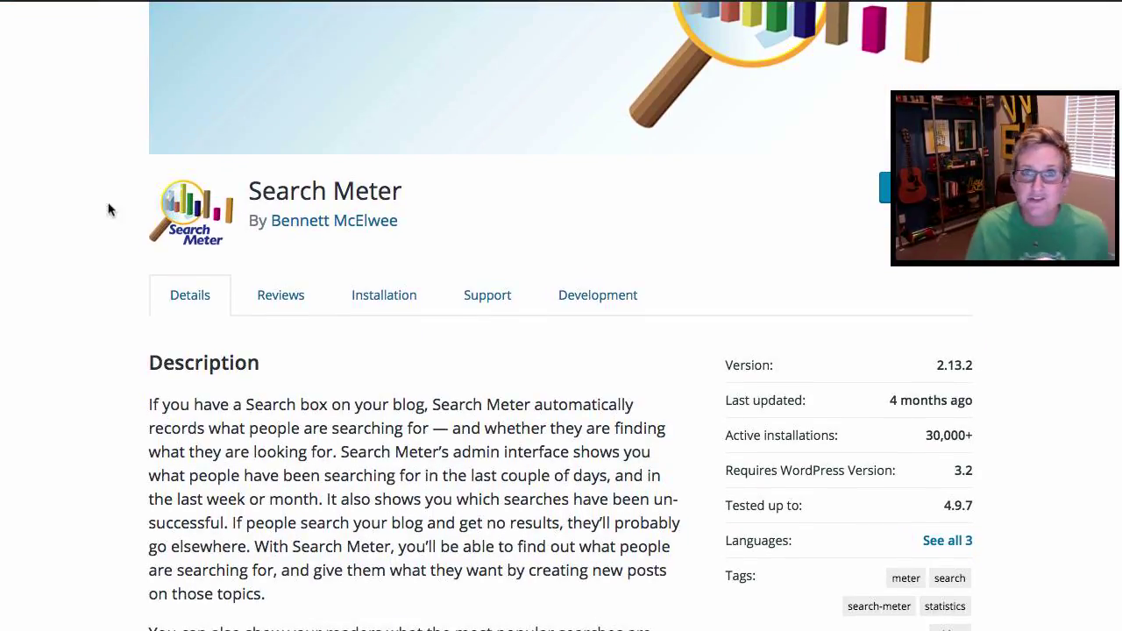
pyautogui.scroll(-1, 107, 207)
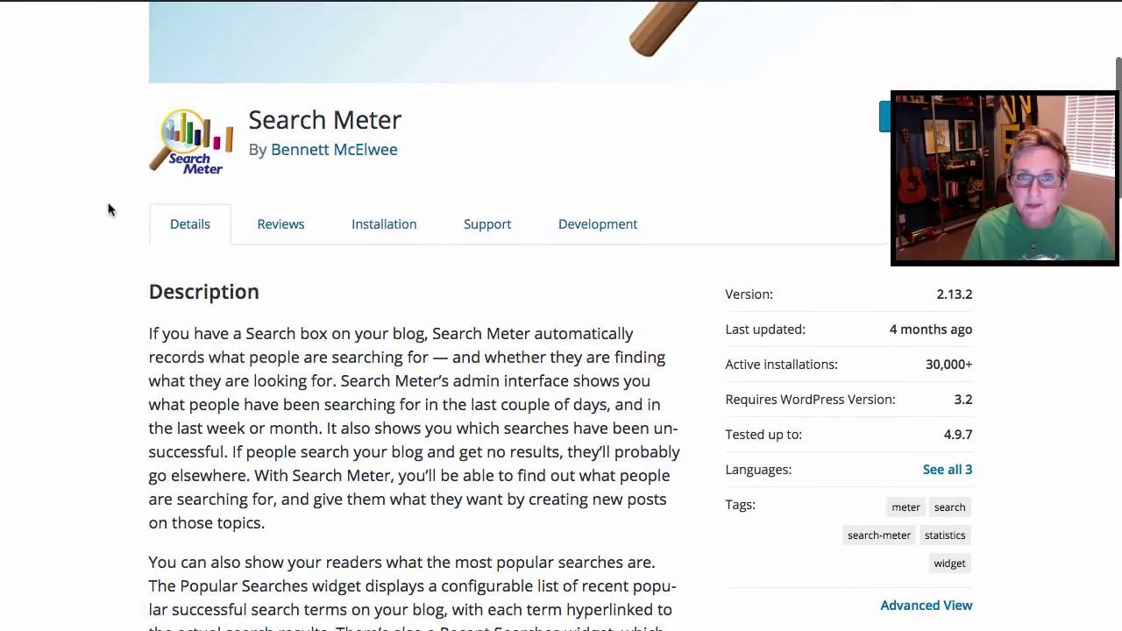
pyautogui.scroll(1, 107, 207)
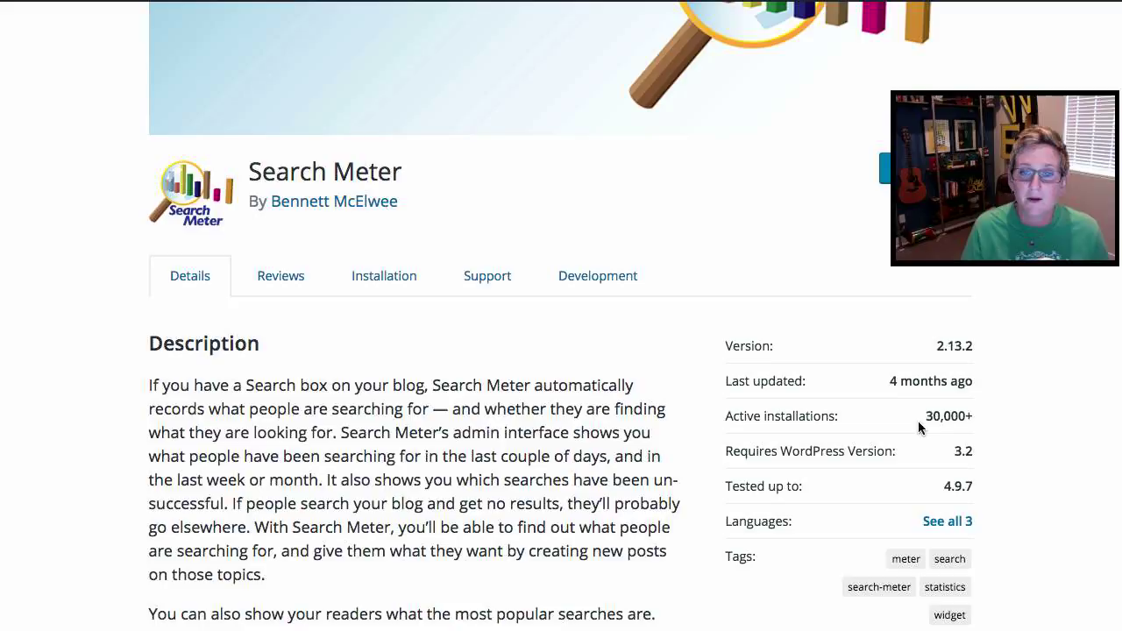
pyautogui.tripleClick(908, 384)
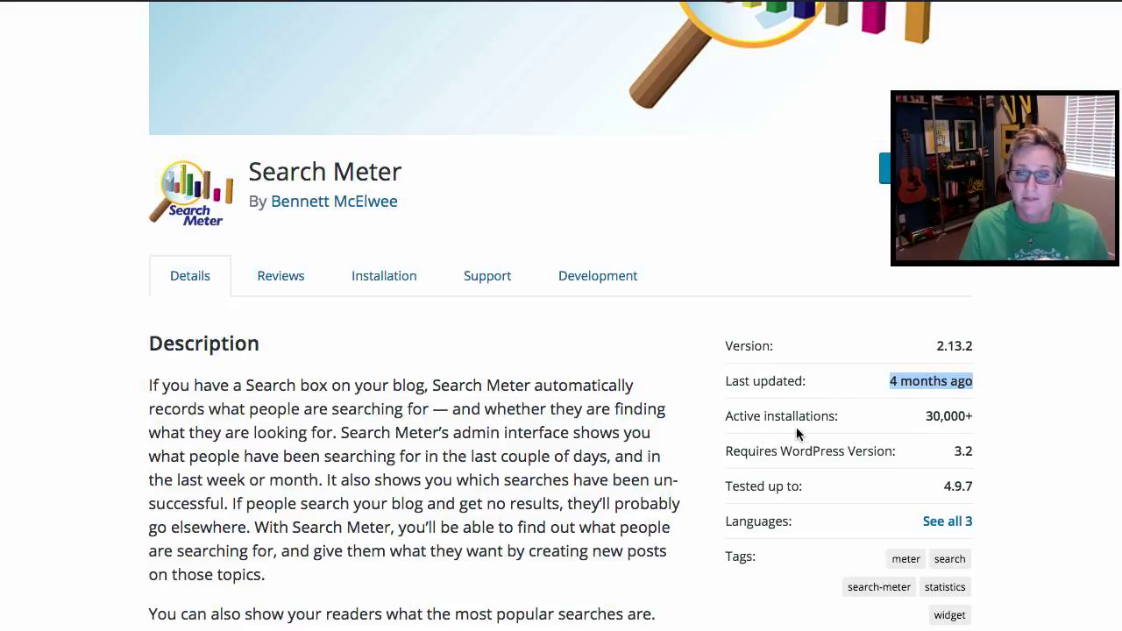
pyautogui.scroll(-2, 735, 423)
pyautogui.scroll(-1, 735, 422)
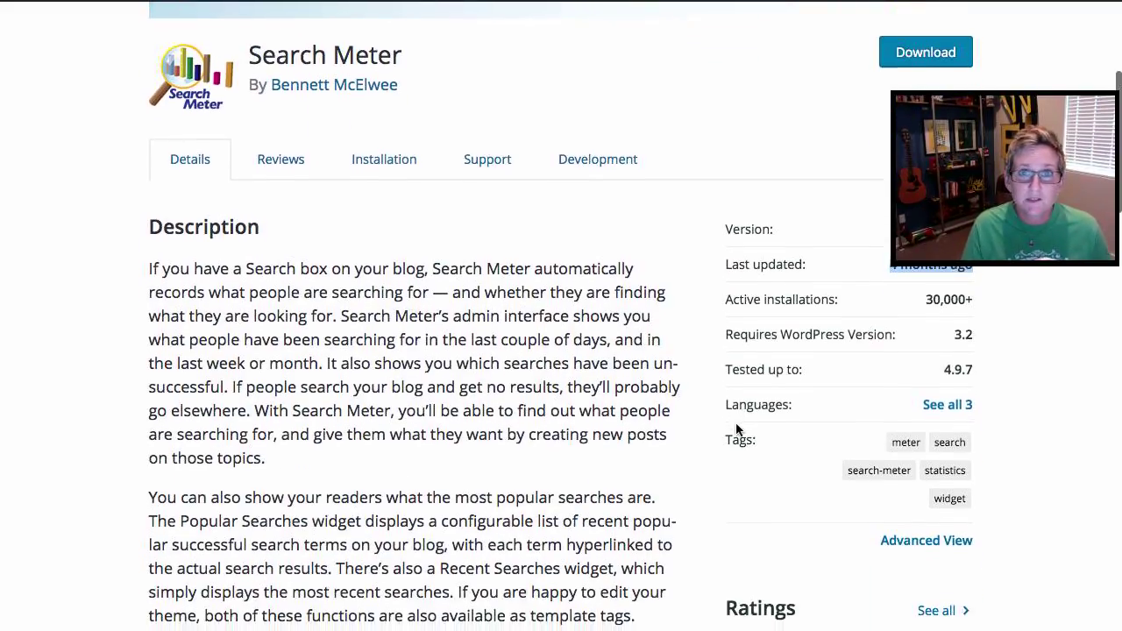
pyautogui.scroll(-1, 736, 425)
pyautogui.scroll(5, 736, 289)
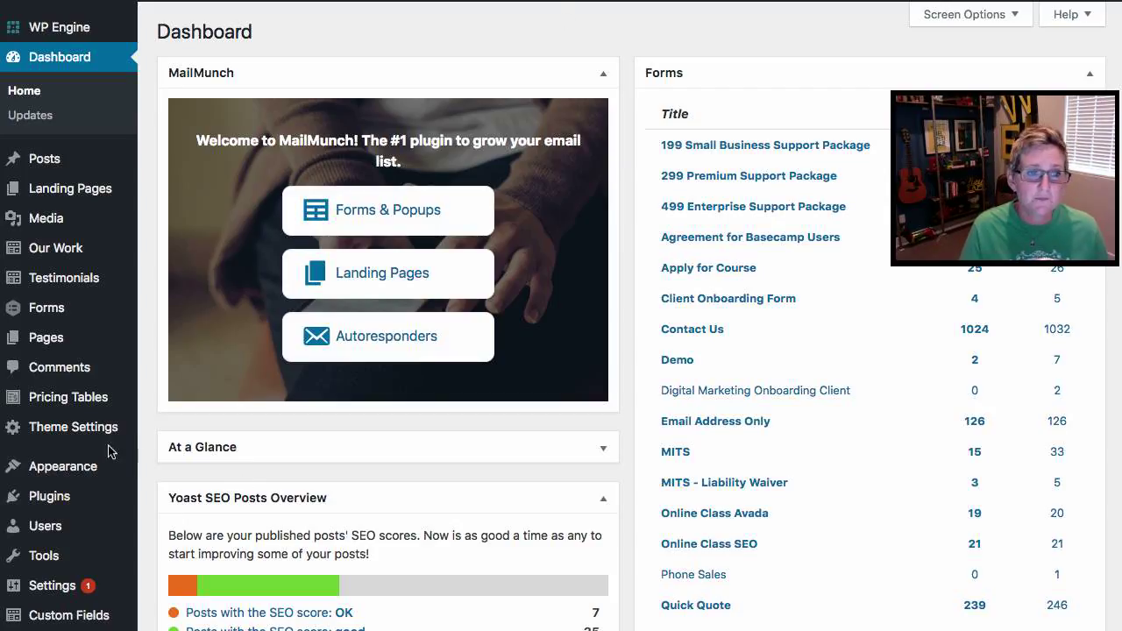
# Step: Search Add New plugins for 'search meter' and install the Search Meter plugin
pyautogui.moveTo(72, 476)
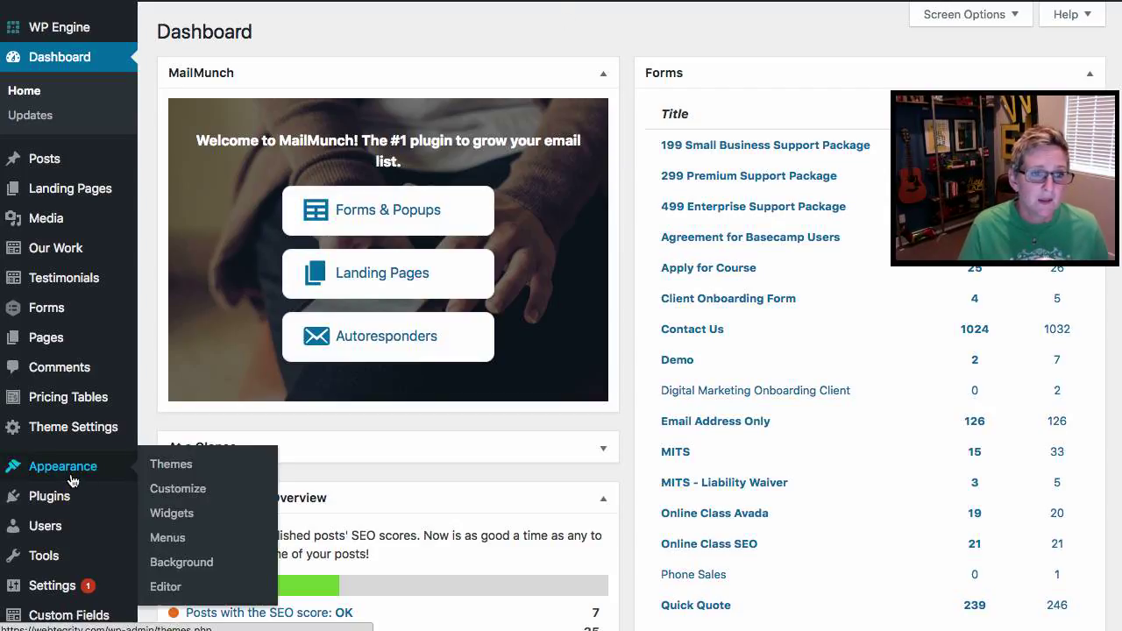
pyautogui.moveTo(70, 496)
pyautogui.click(162, 524)
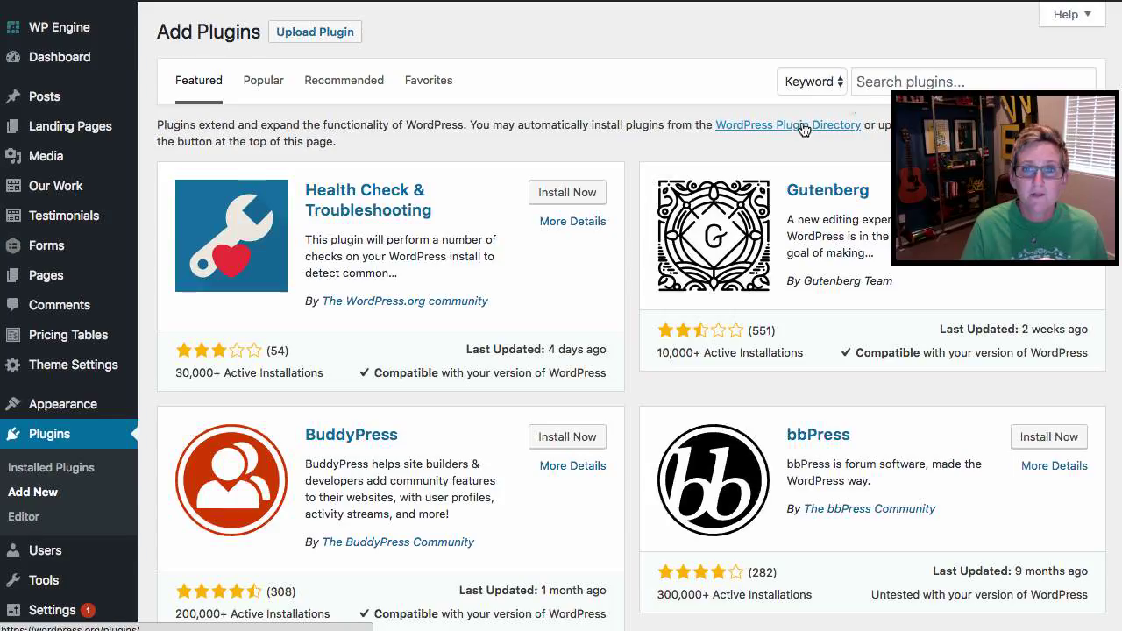
pyautogui.click(876, 79)
pyautogui.write('search m')
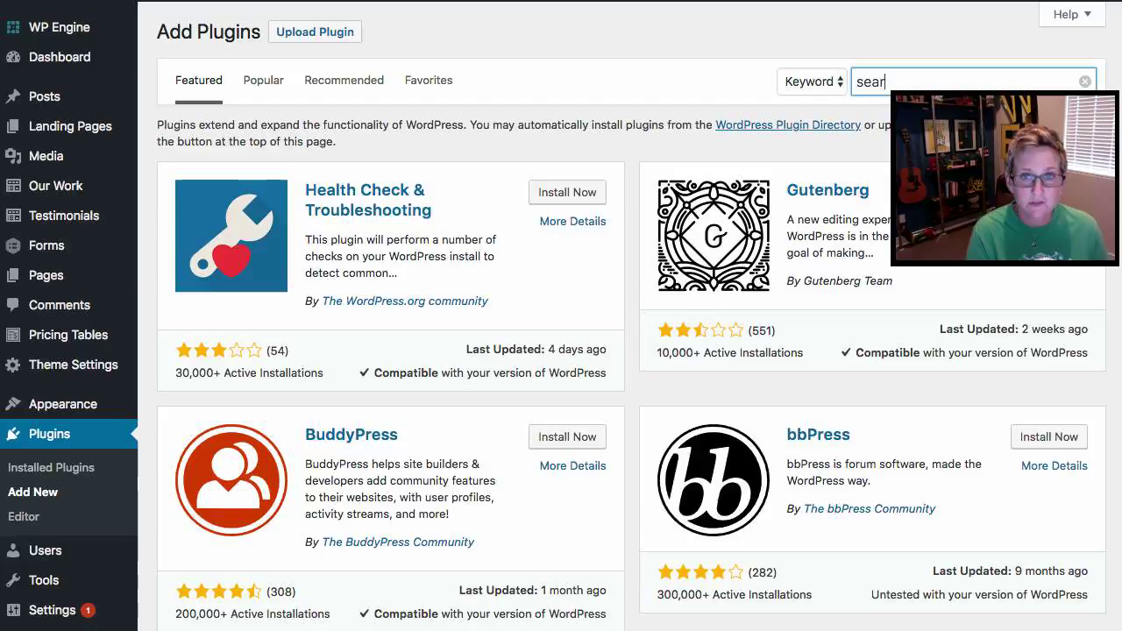
pyautogui.write('eter')
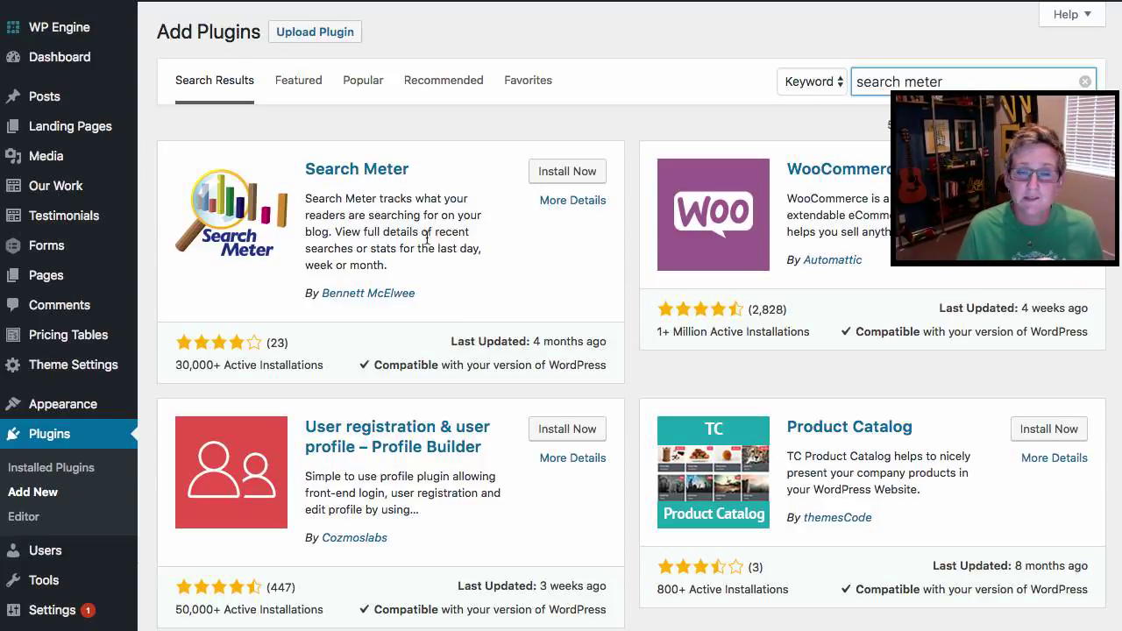
pyautogui.click(552, 172)
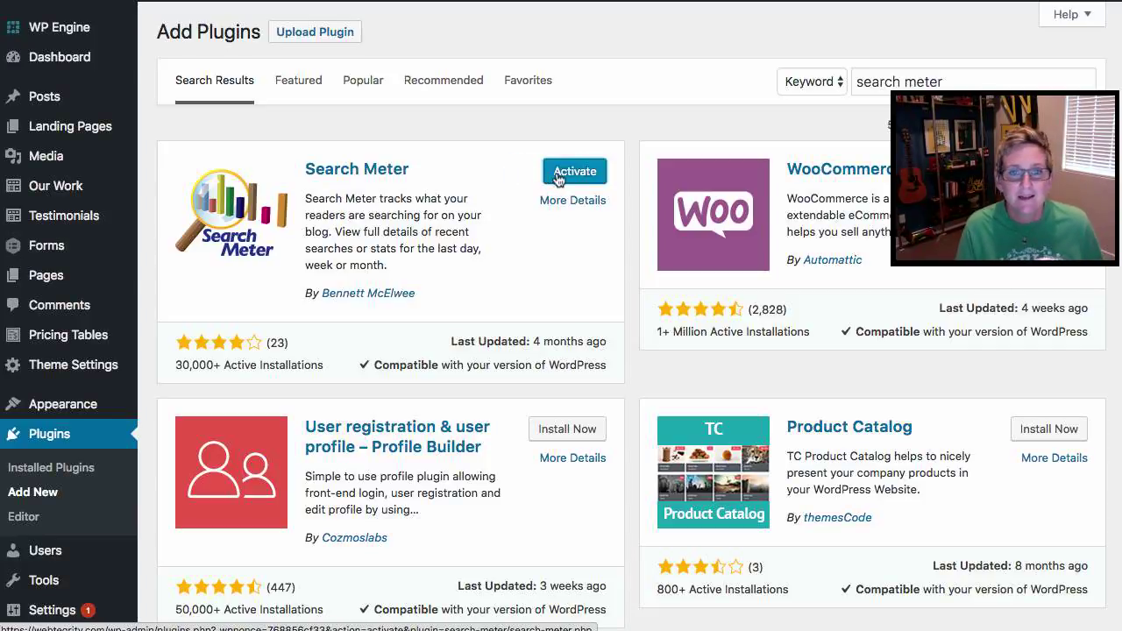
# Step: Activate Search Meter and review it in the Installed Plugins list
pyautogui.click(557, 177)
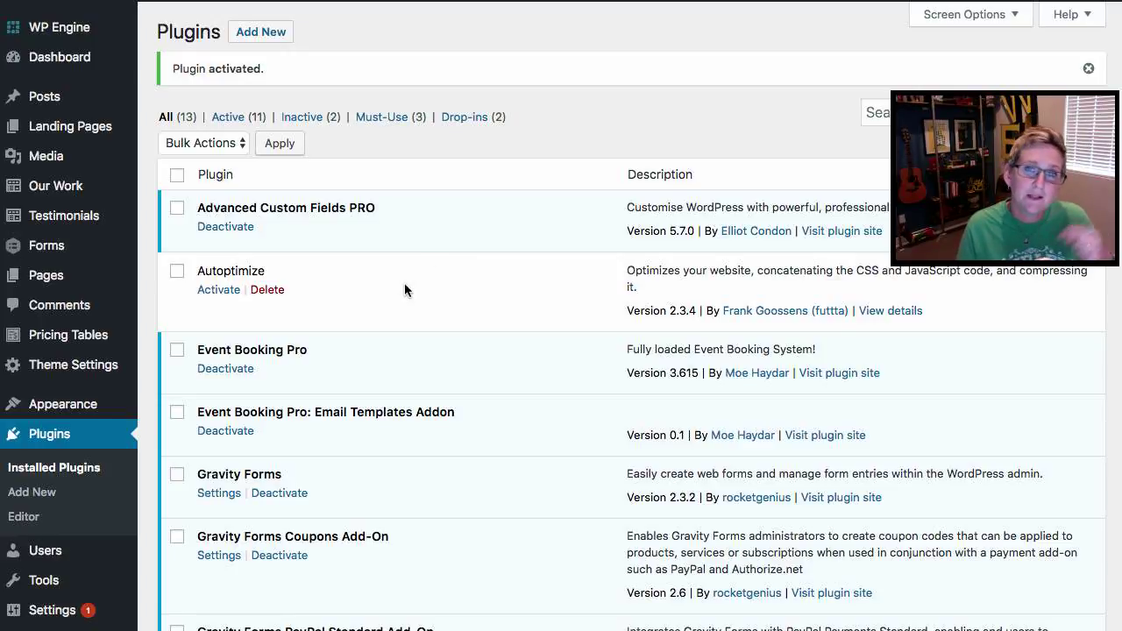
pyautogui.scroll(-1, 404, 283)
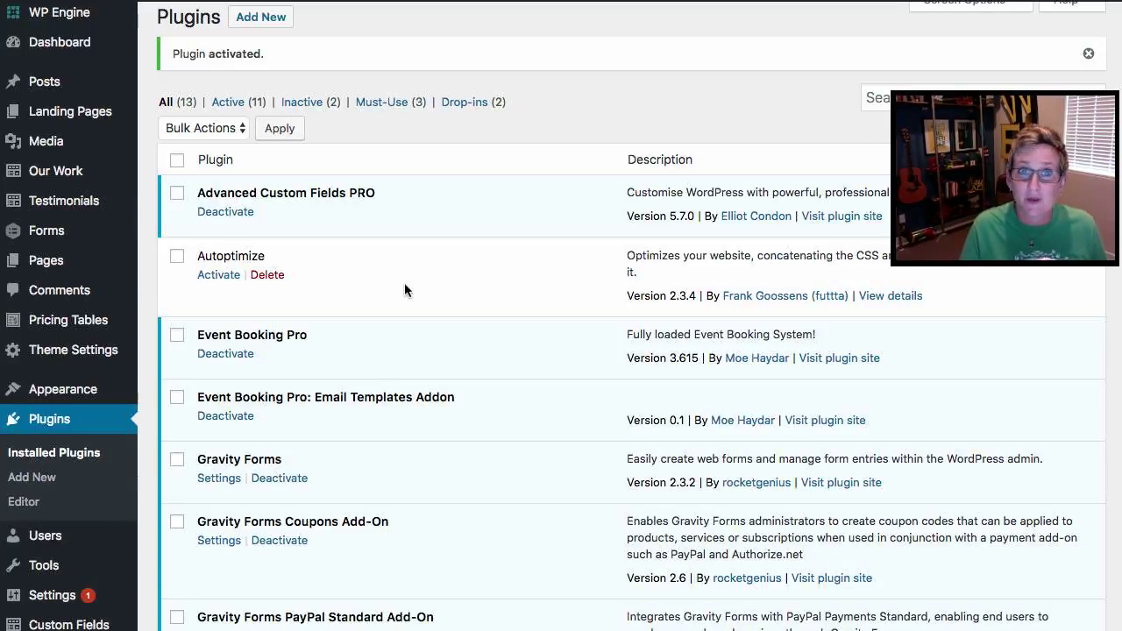
pyautogui.scroll(-1, 405, 289)
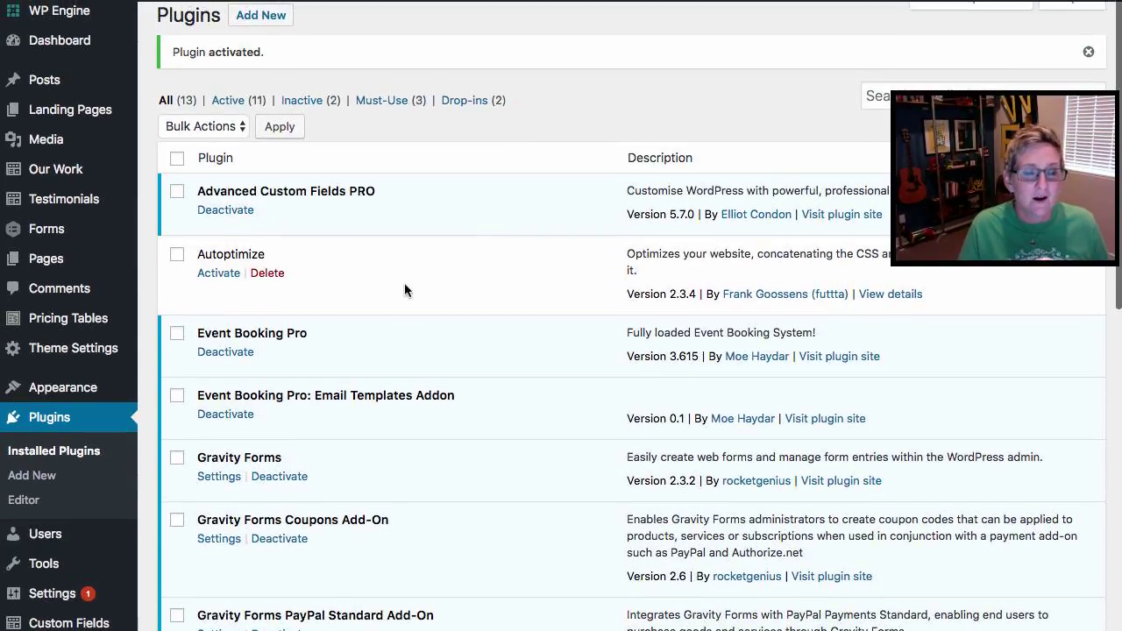
pyautogui.scroll(-5, 405, 285)
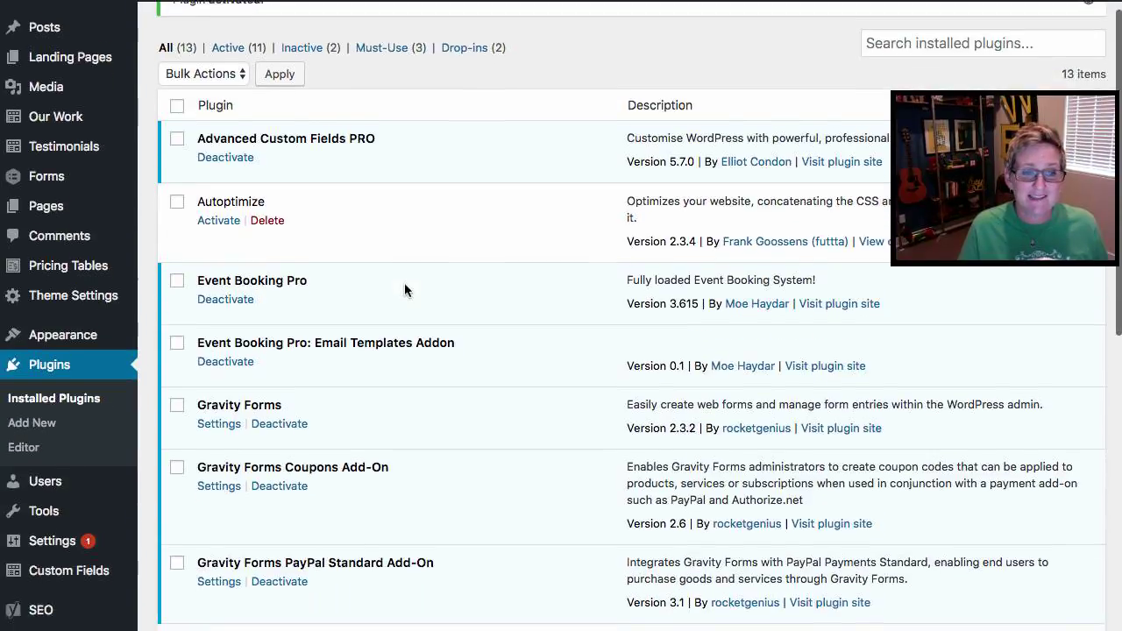
pyautogui.scroll(5, 404, 289)
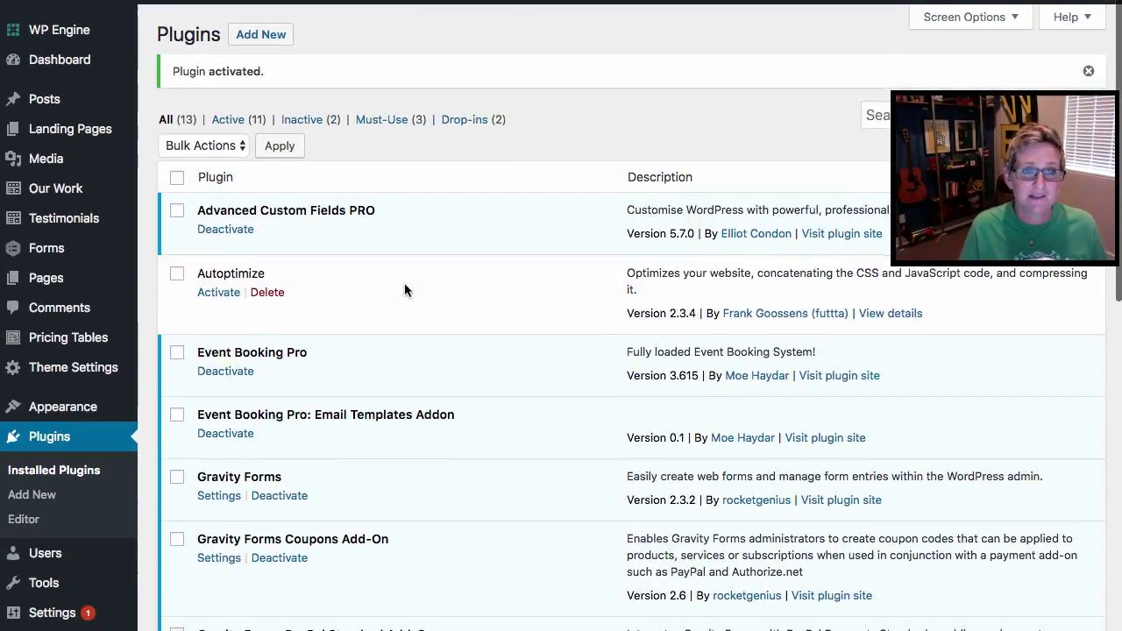
pyautogui.moveTo(91, 610)
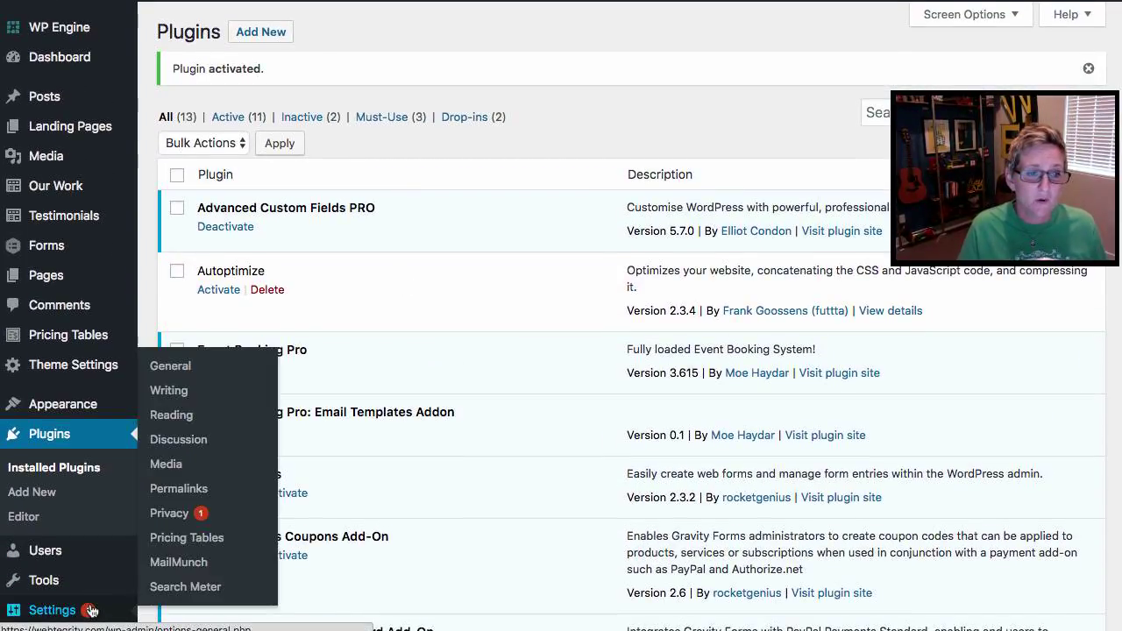
pyautogui.scroll(-3, 301, 570)
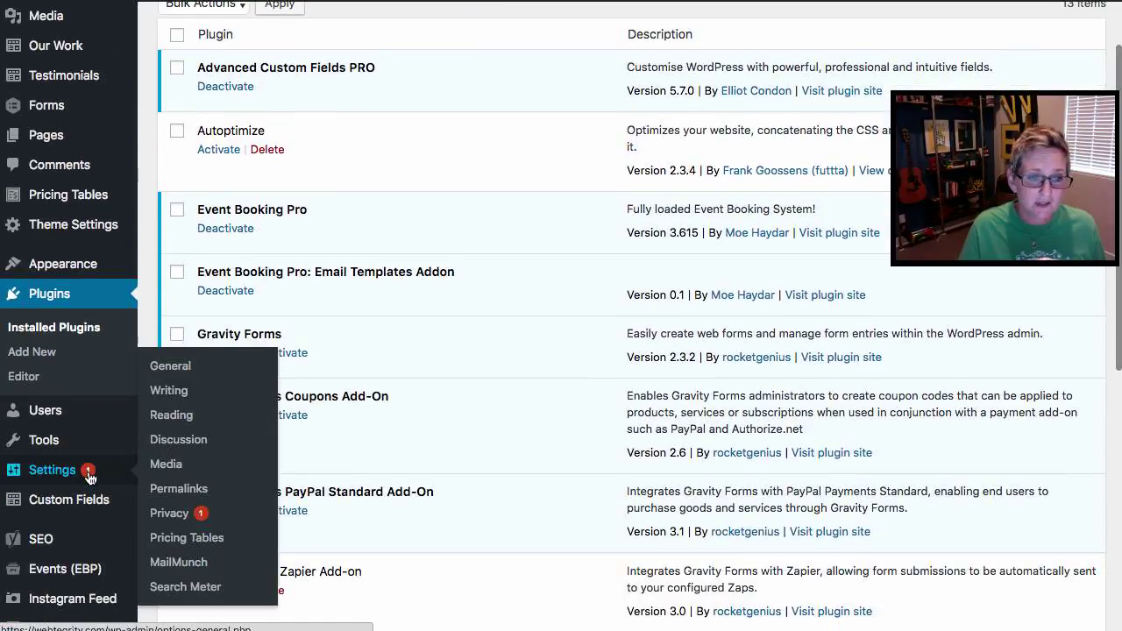
# Step: Set Search Meter statistics to administrators only, hide the plugin-useful section, and save
pyautogui.click(194, 588)
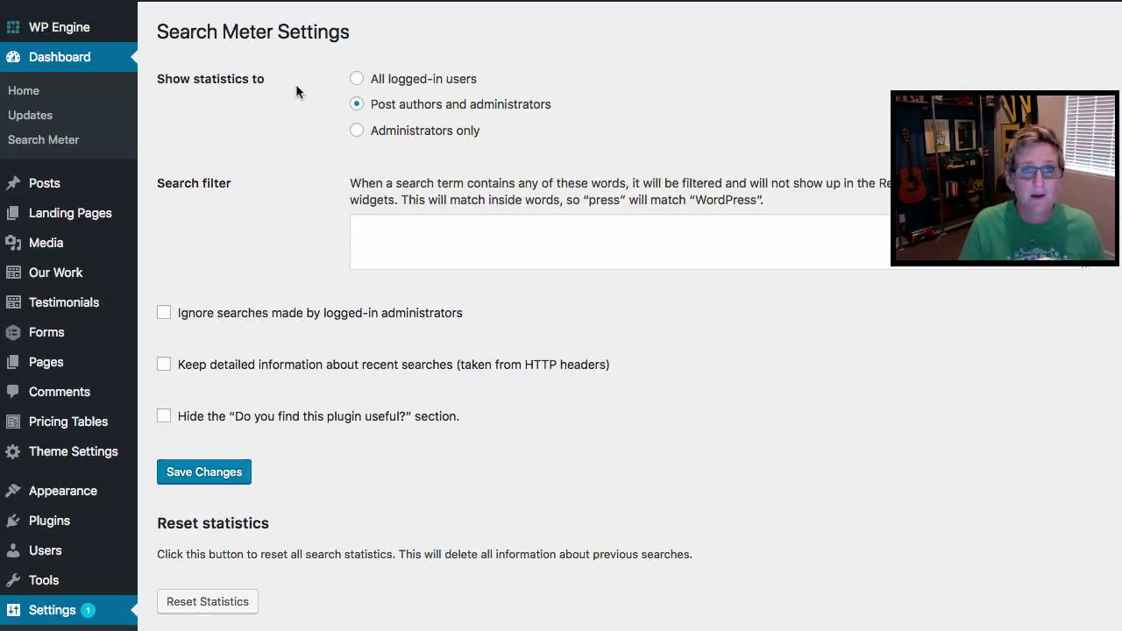
pyautogui.click(359, 133)
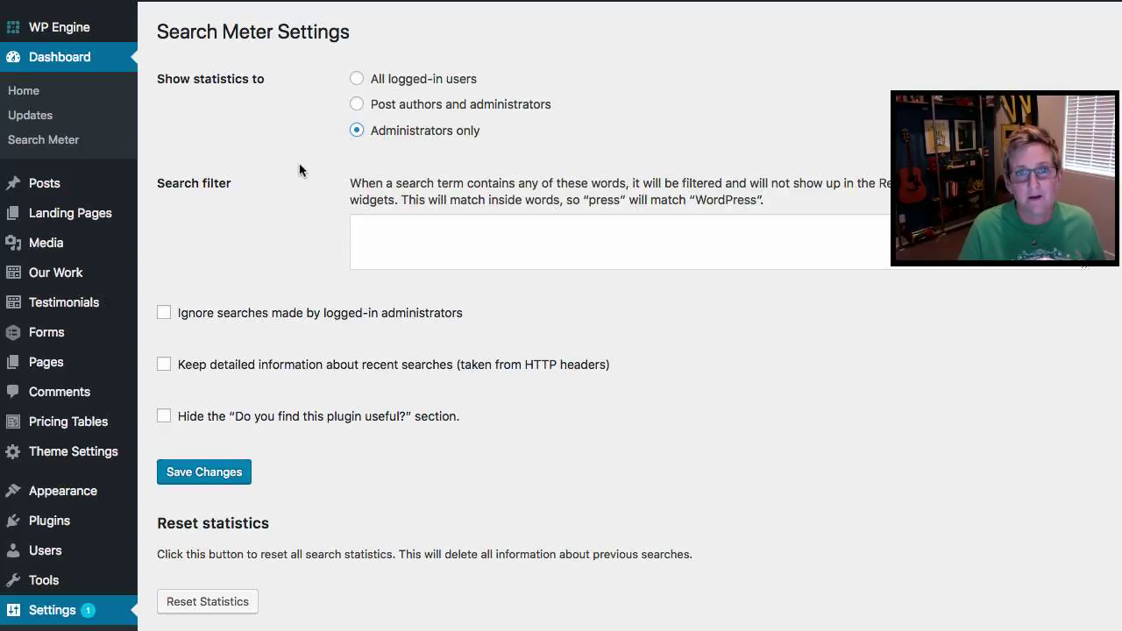
pyautogui.scroll(-1, 298, 173)
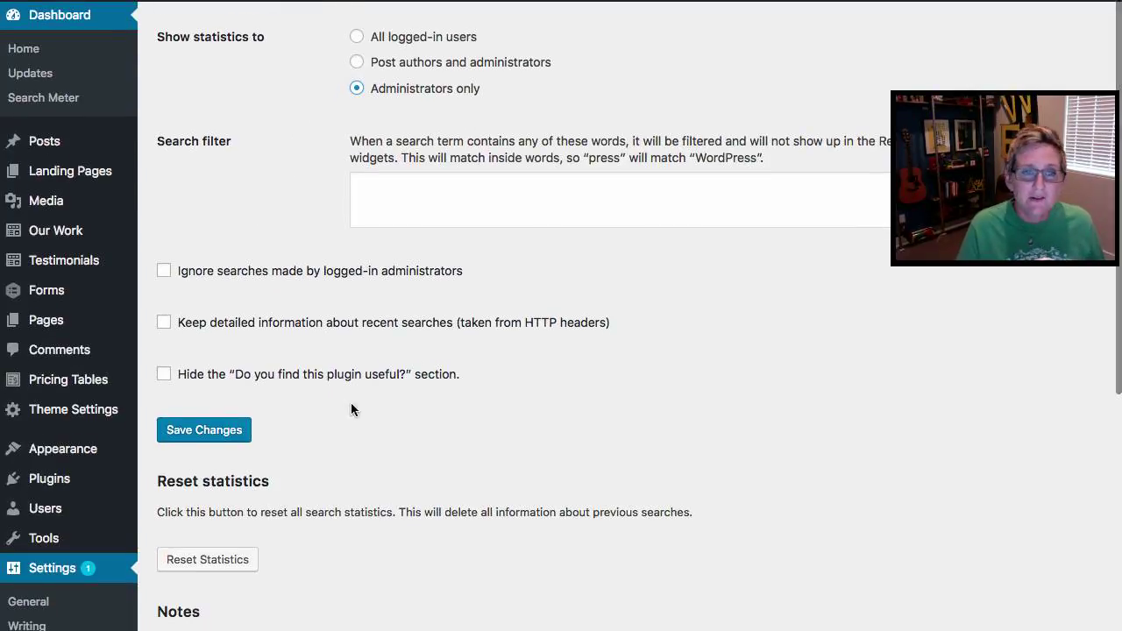
pyautogui.click(166, 378)
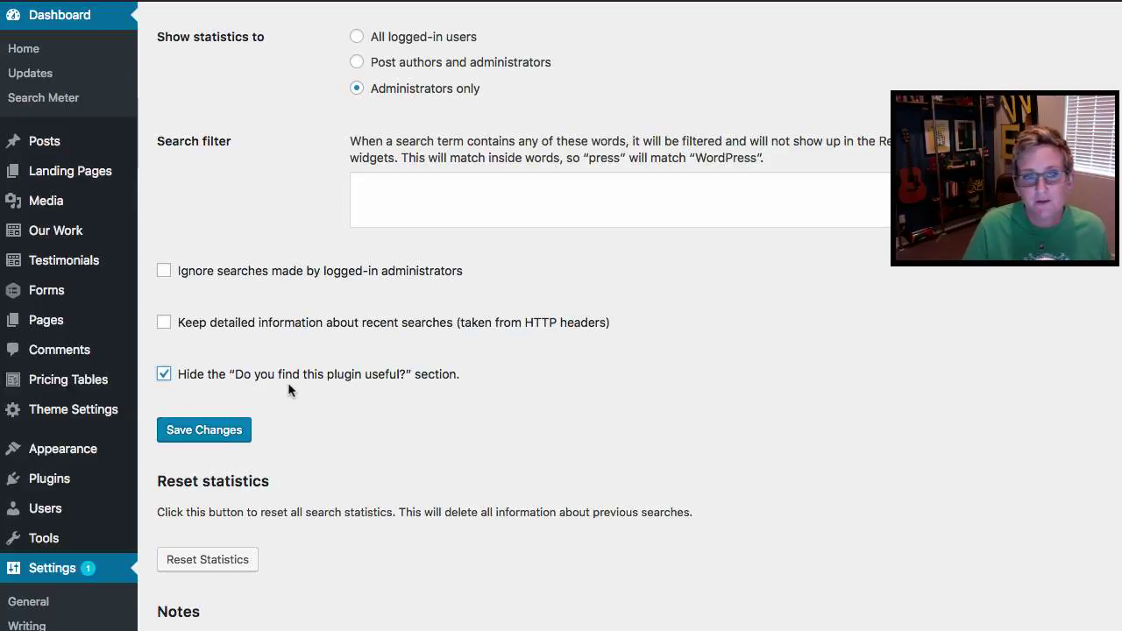
pyautogui.scroll(-2, 315, 340)
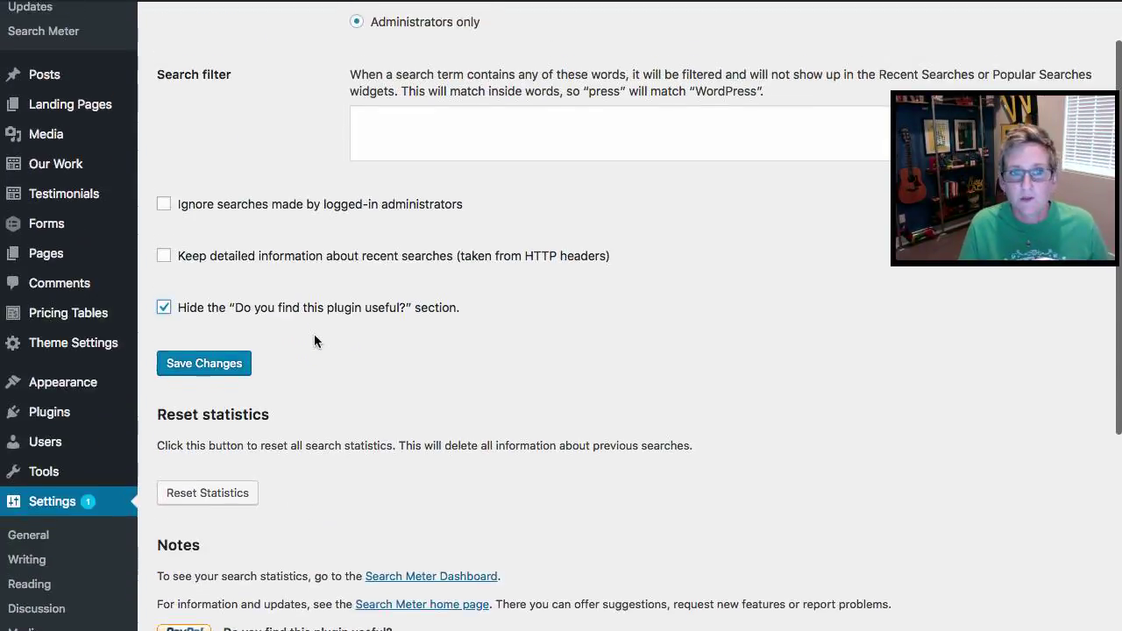
pyautogui.scroll(3, 315, 341)
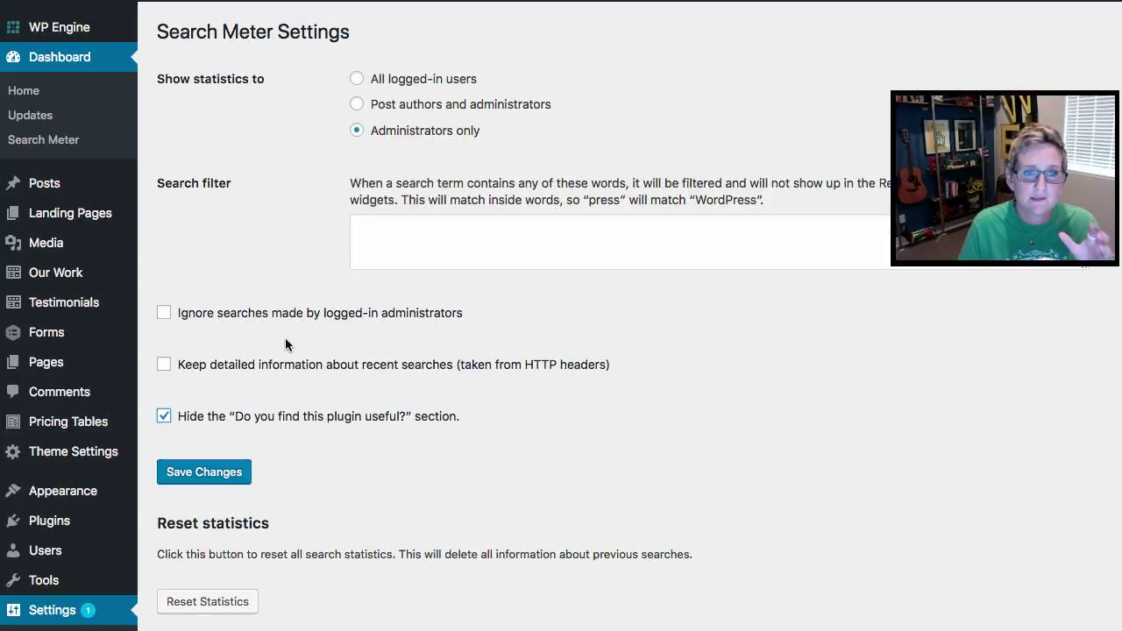
pyautogui.click(219, 482)
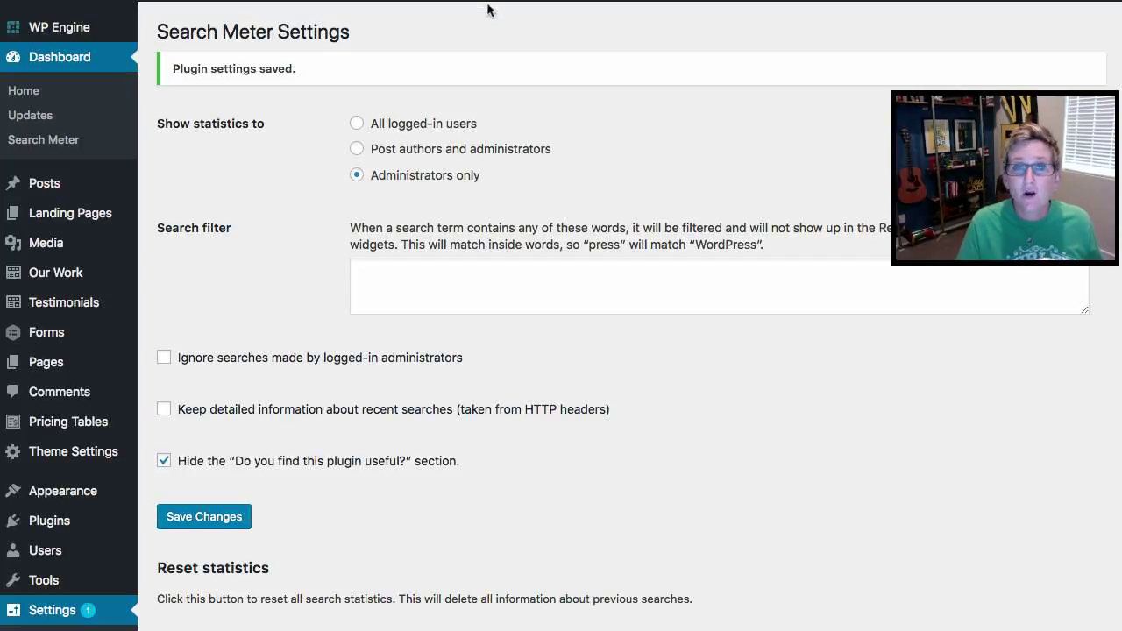
# Step: On the AskKori site, search for 'seo' and scroll through the Archives results
pyautogui.hotkey('ctrl', 'Tab')
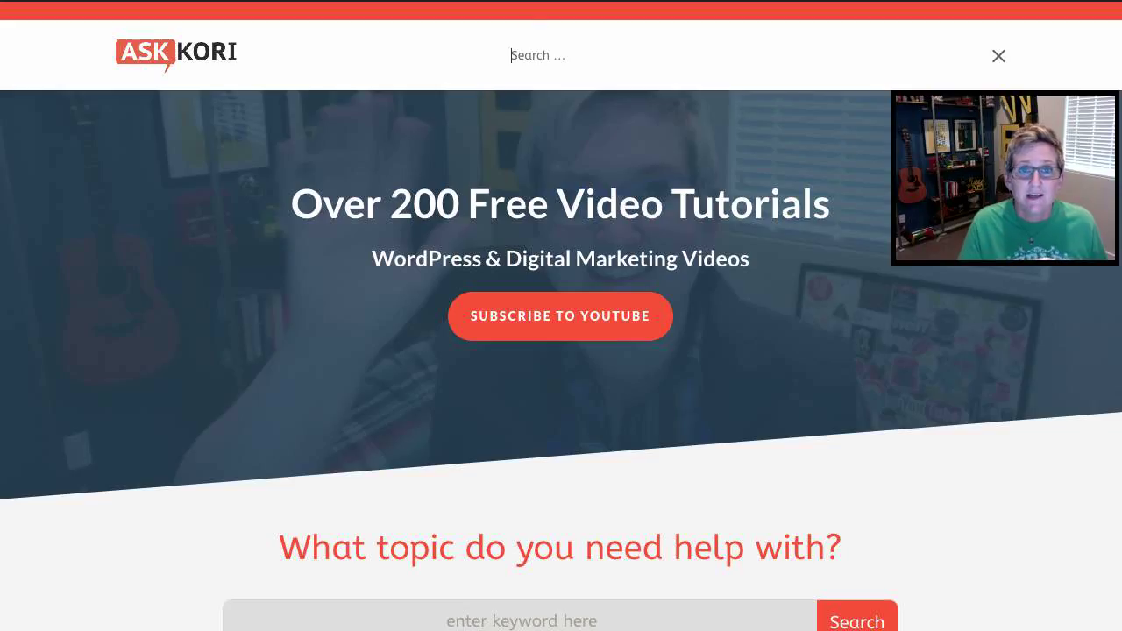
pyautogui.click(999, 56)
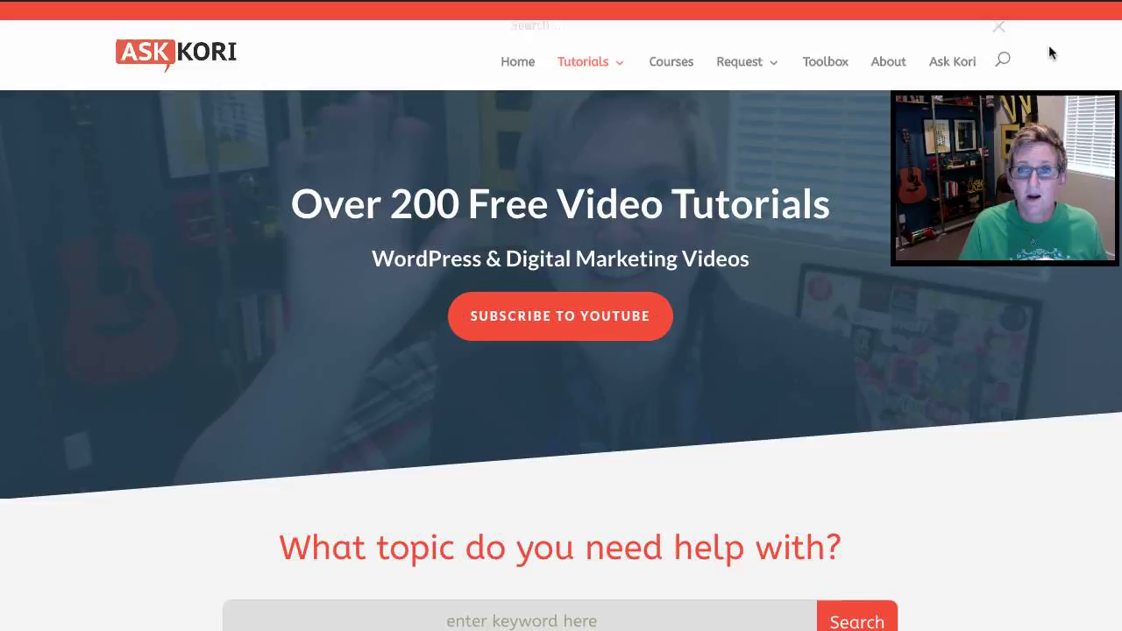
pyautogui.click(1006, 58)
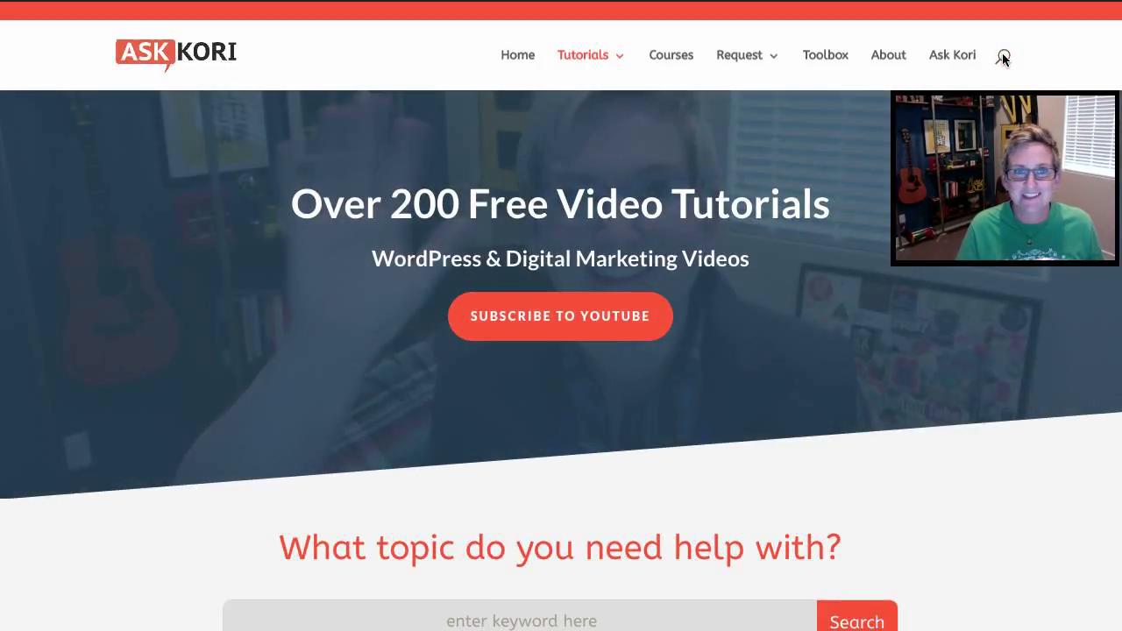
pyautogui.click(1003, 56)
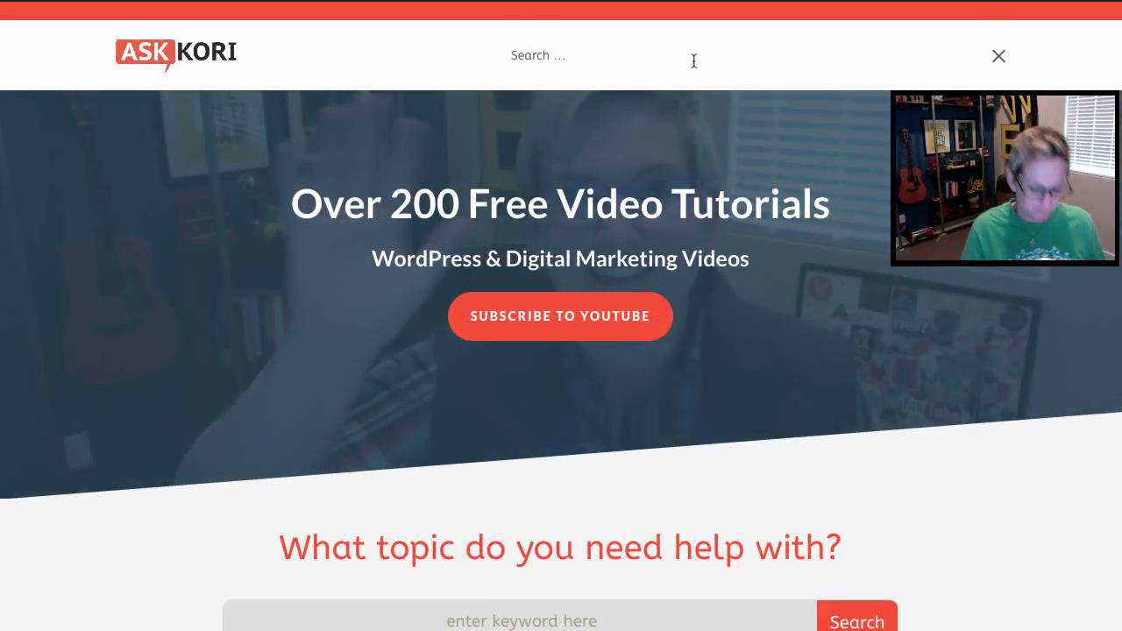
pyautogui.write('seo')
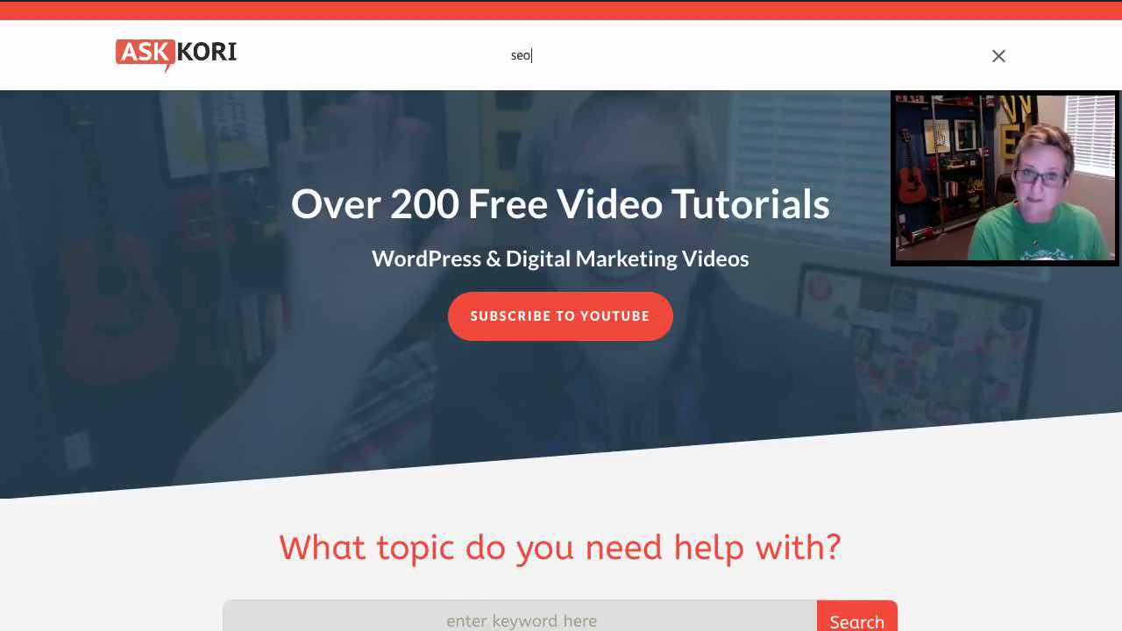
pyautogui.press('Return')
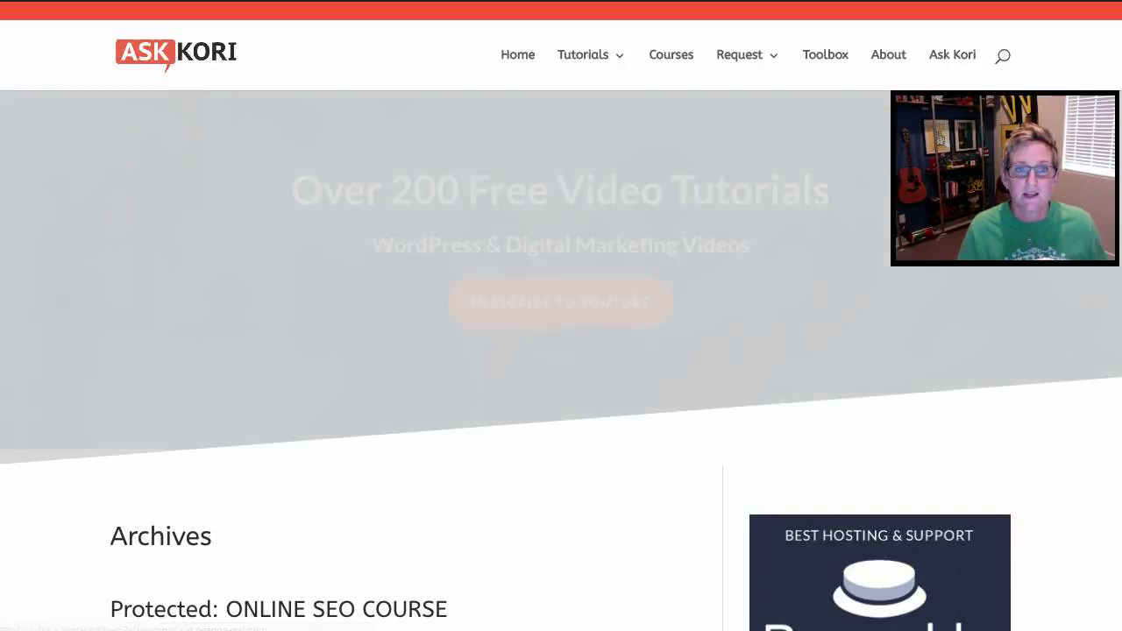
pyautogui.scroll(-8, 313, 417)
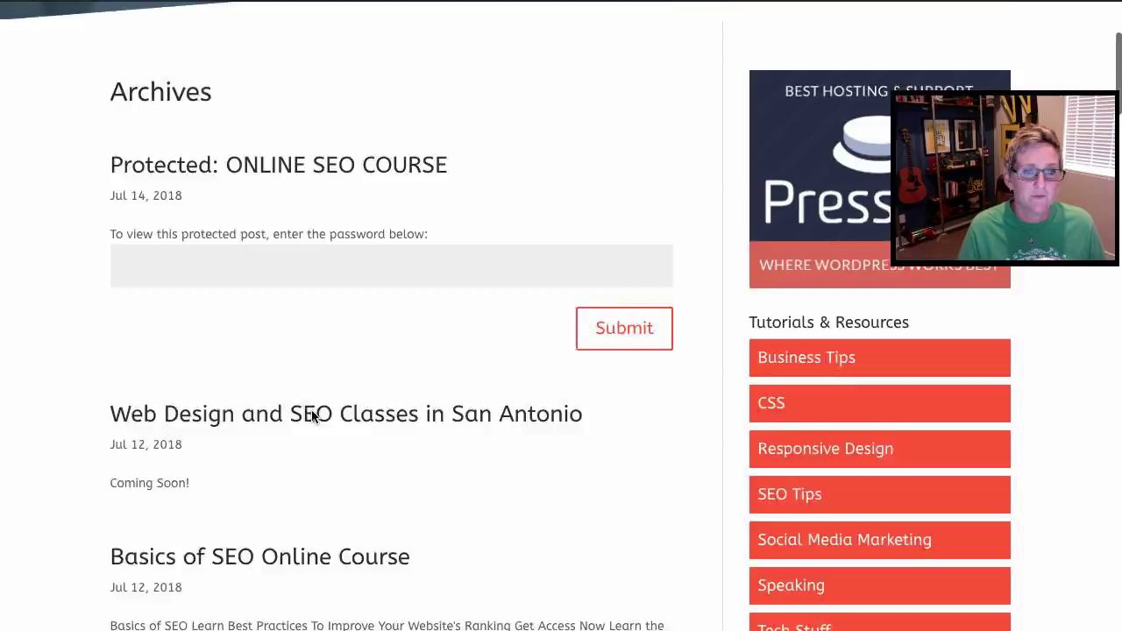
pyautogui.scroll(-7, 313, 410)
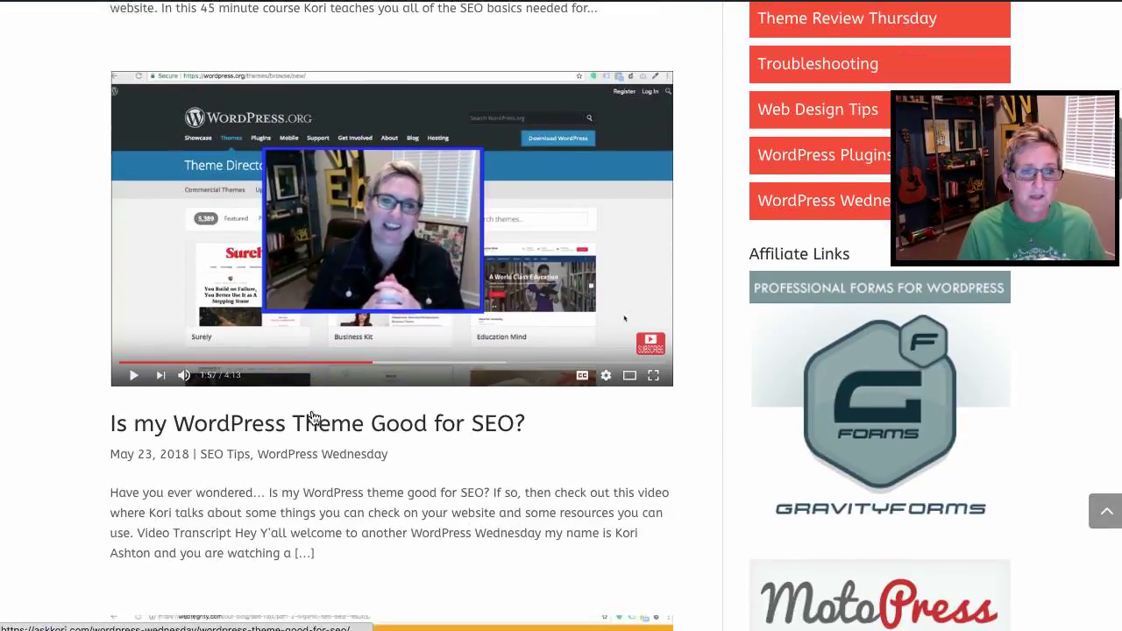
pyautogui.scroll(-9, 312, 417)
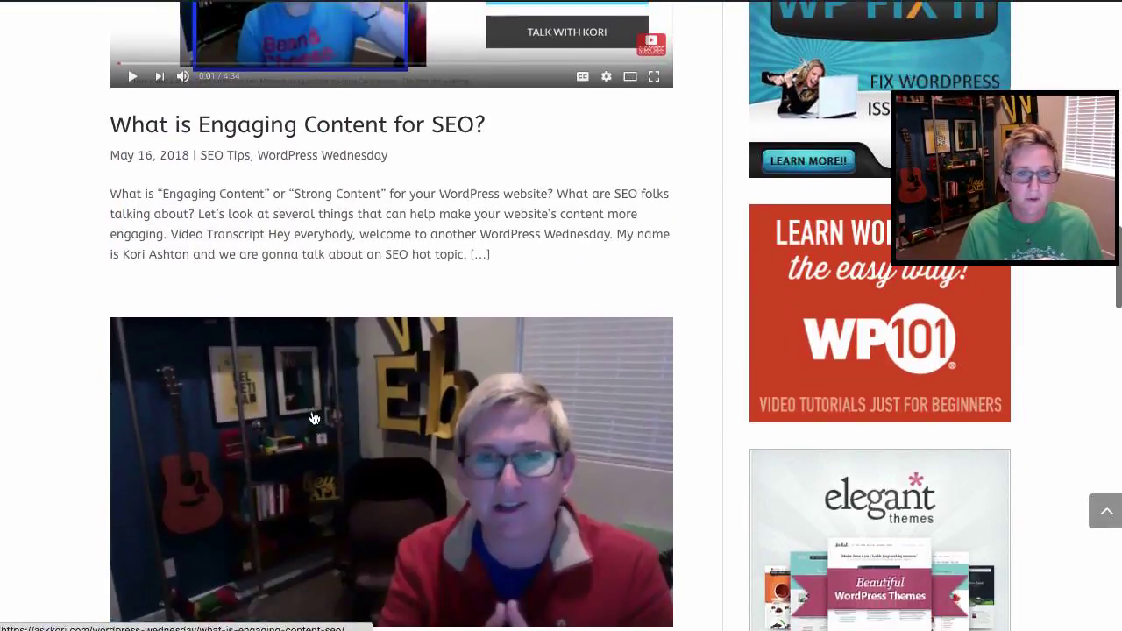
pyautogui.scroll(-8, 313, 417)
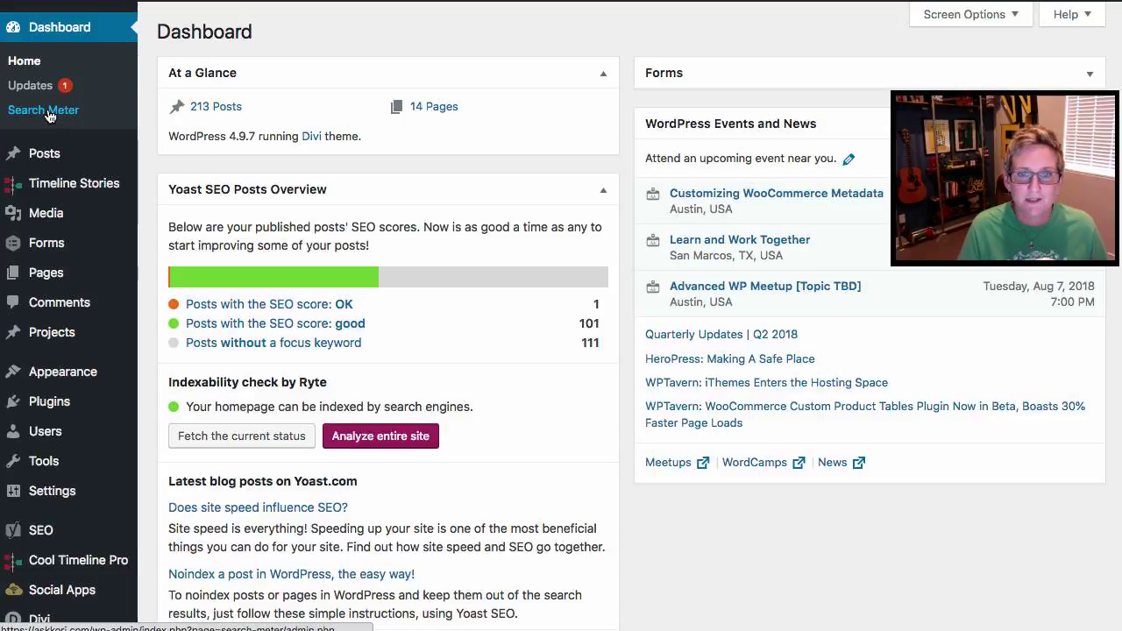
# Step: Open the Search Meter summary and inspect the 173 results for WordPress Wednesday
pyautogui.click(48, 111)
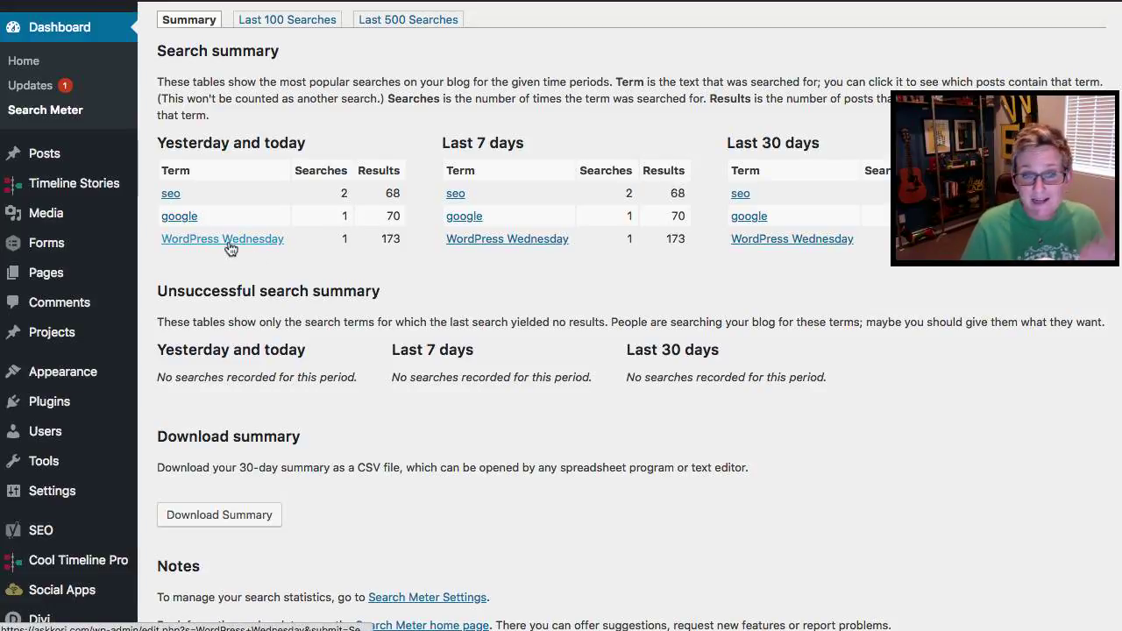
pyautogui.doubleClick(388, 240)
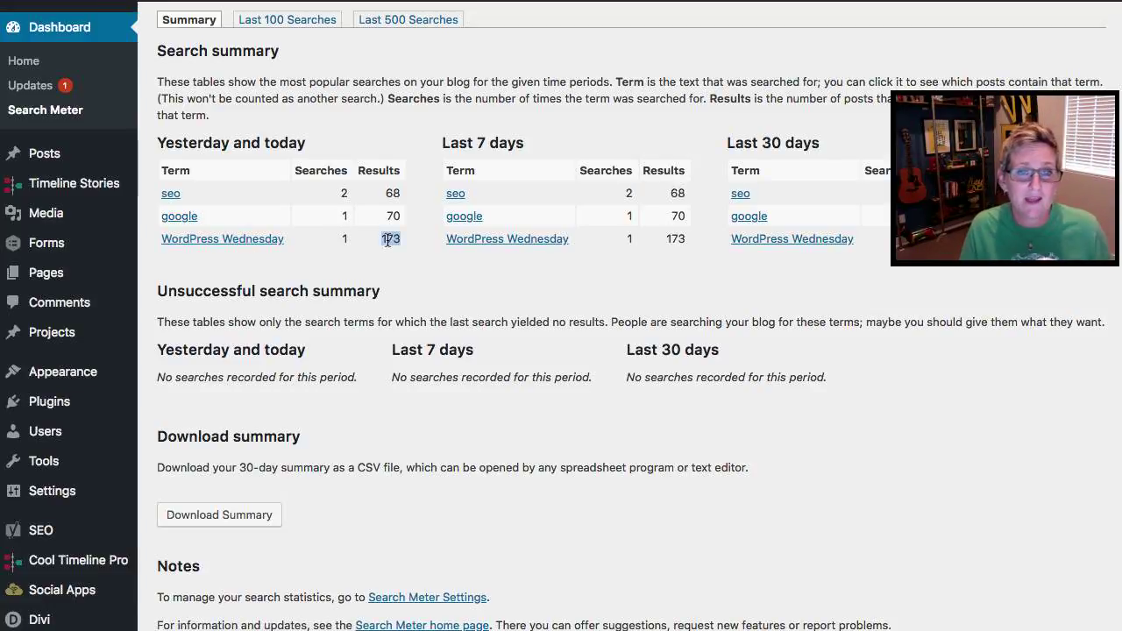
pyautogui.click(387, 240)
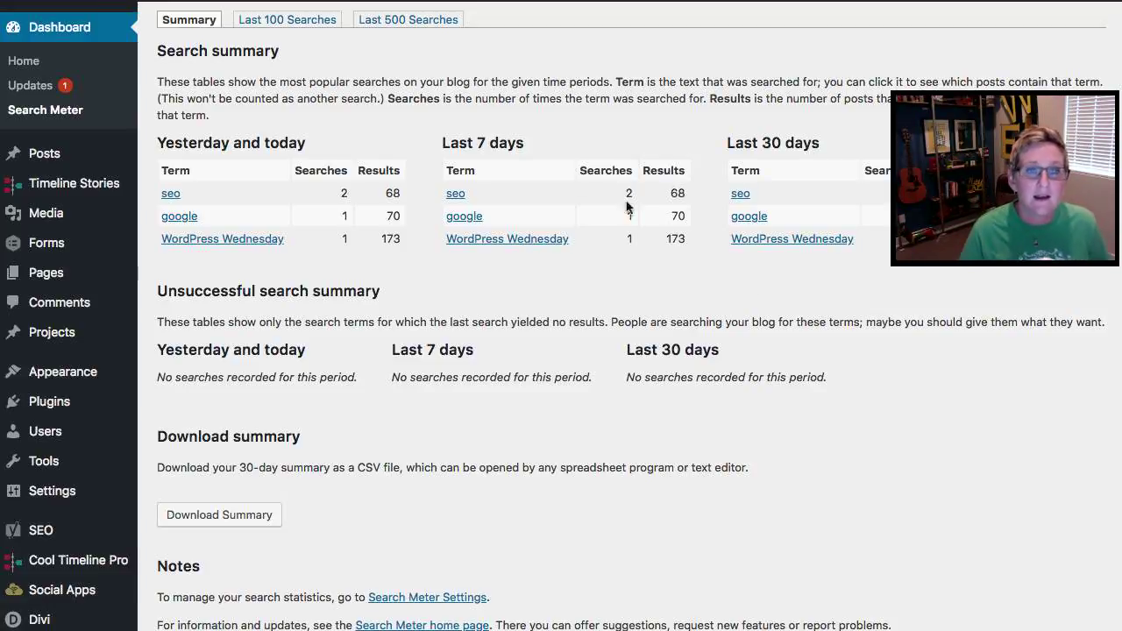
# Step: Download the last 100 searches as a CSV file and return to the summary
pyautogui.click(294, 21)
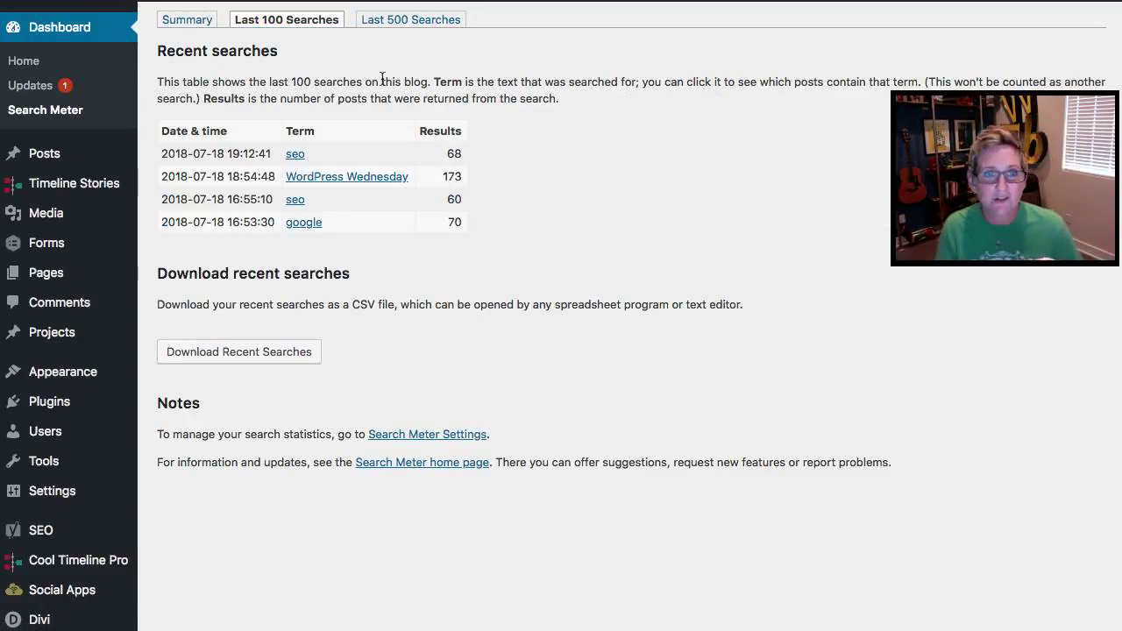
pyautogui.click(279, 354)
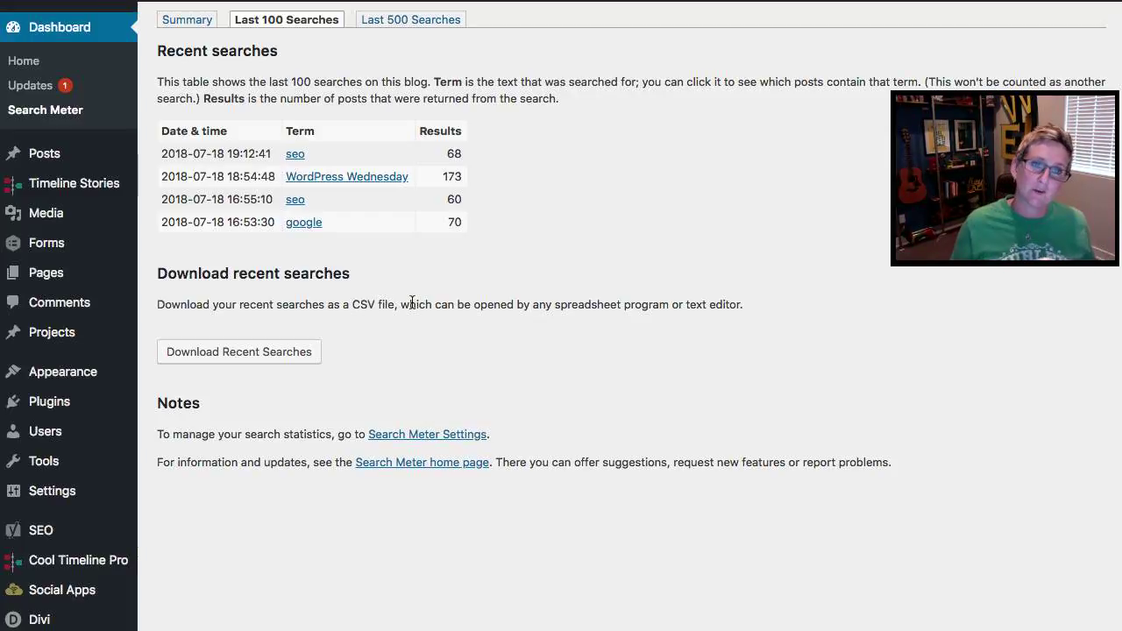
pyautogui.click(187, 19)
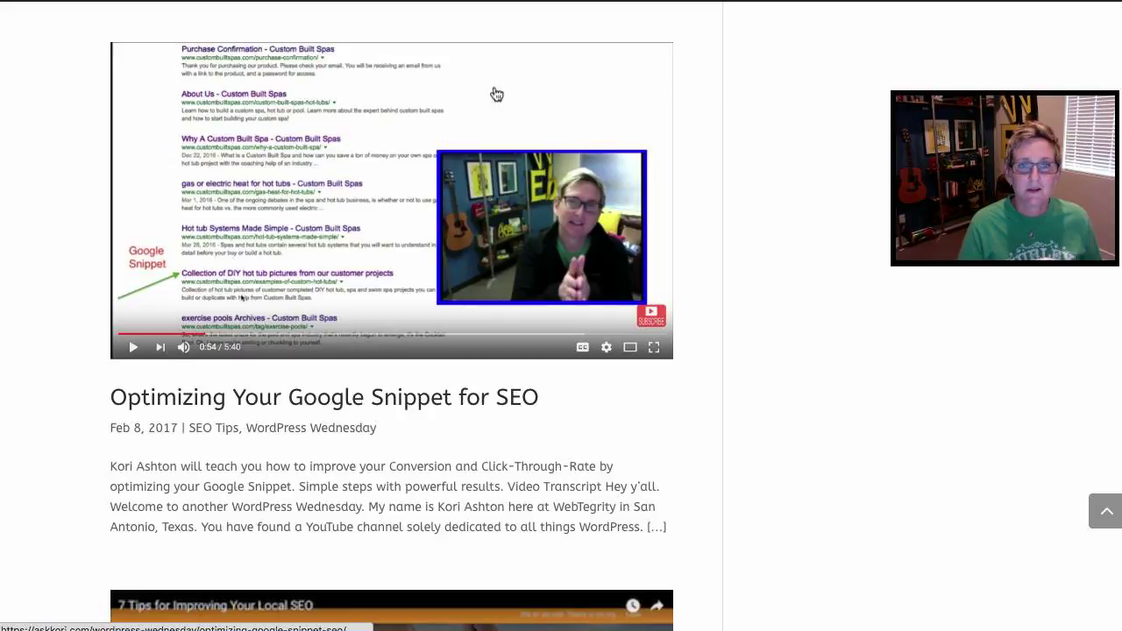
# Step: Run a 'taco' search on the live site, then reload the Search Meter summary
pyautogui.scroll(10, 494, 93)
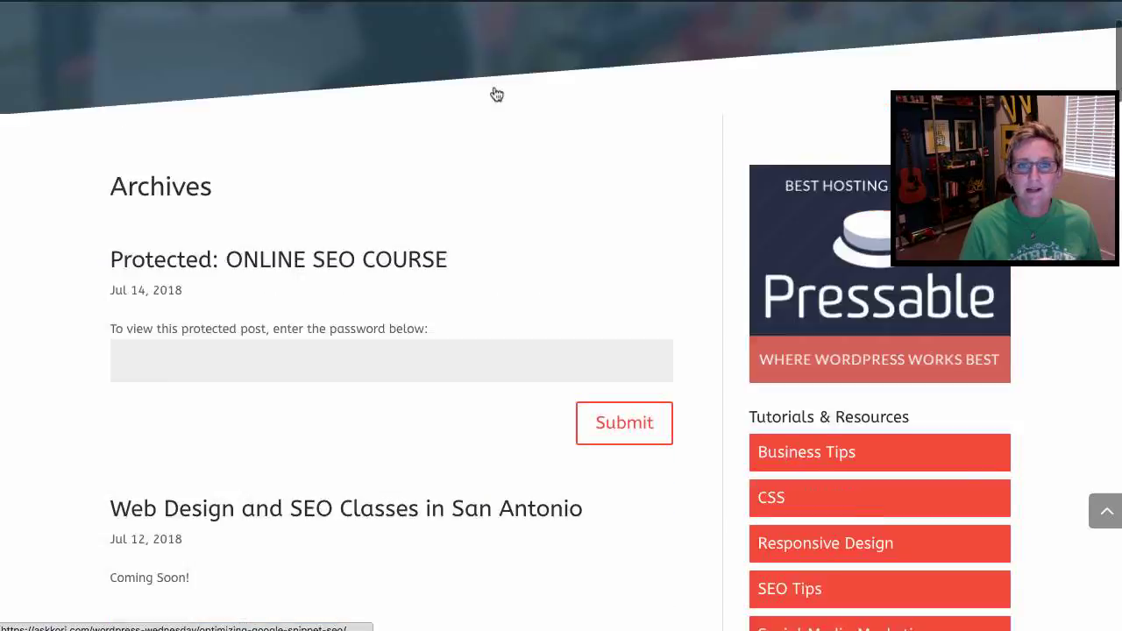
pyautogui.scroll(5, 491, 87)
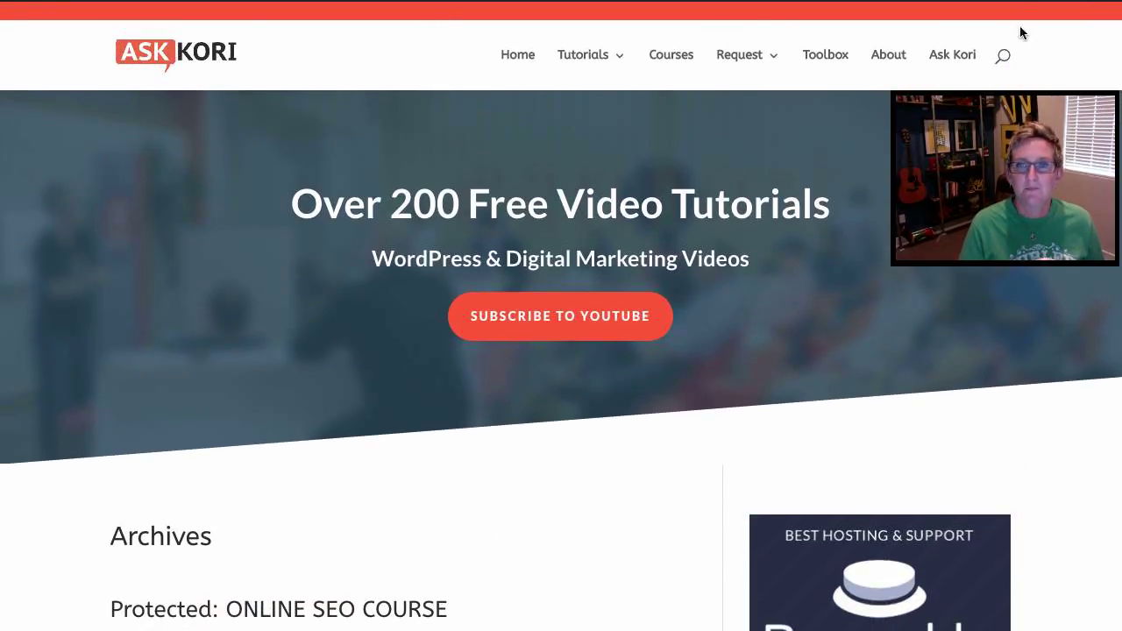
pyautogui.click(1001, 56)
pyautogui.write('seo')
pyautogui.hotkey('ctrl', 'a')
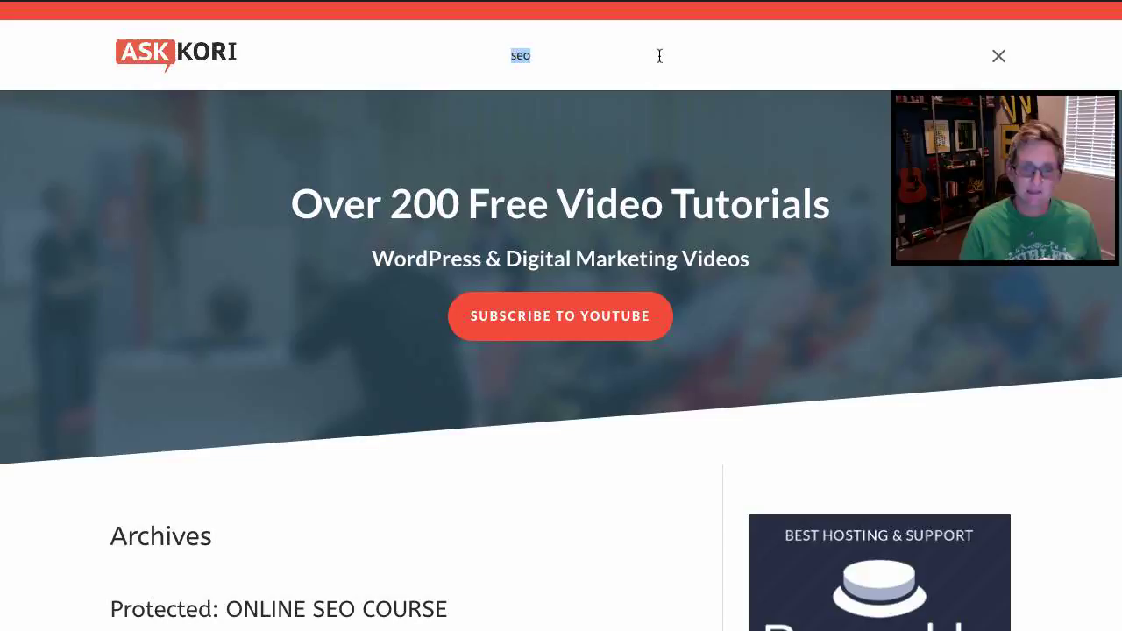
pyautogui.write('taco')
pyautogui.press('Return')
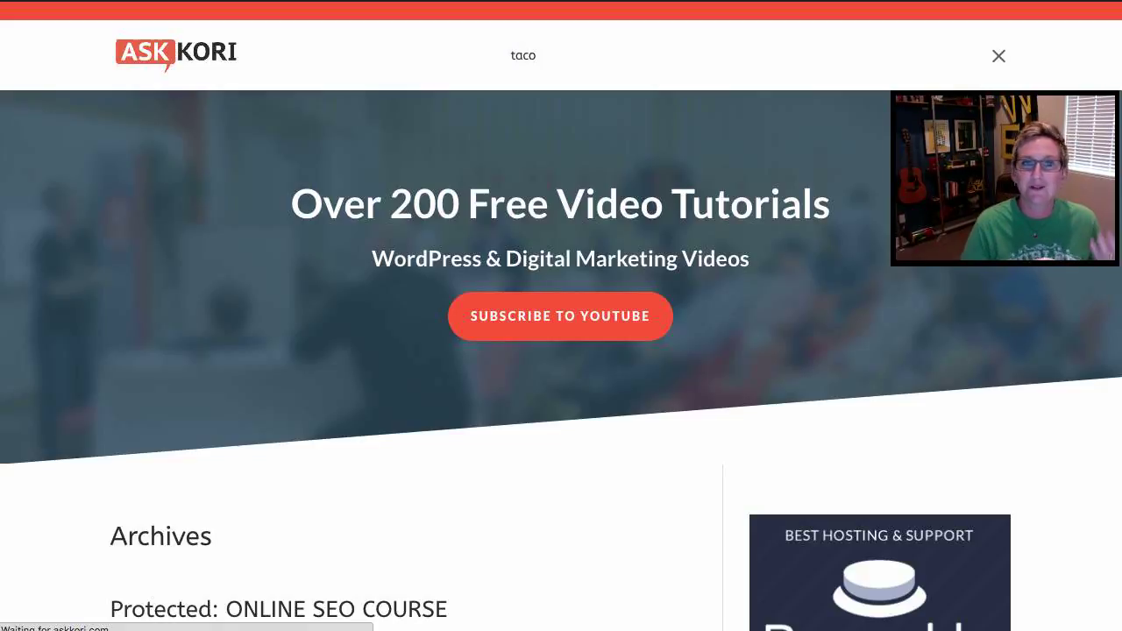
pyautogui.scroll(-2, 429, 460)
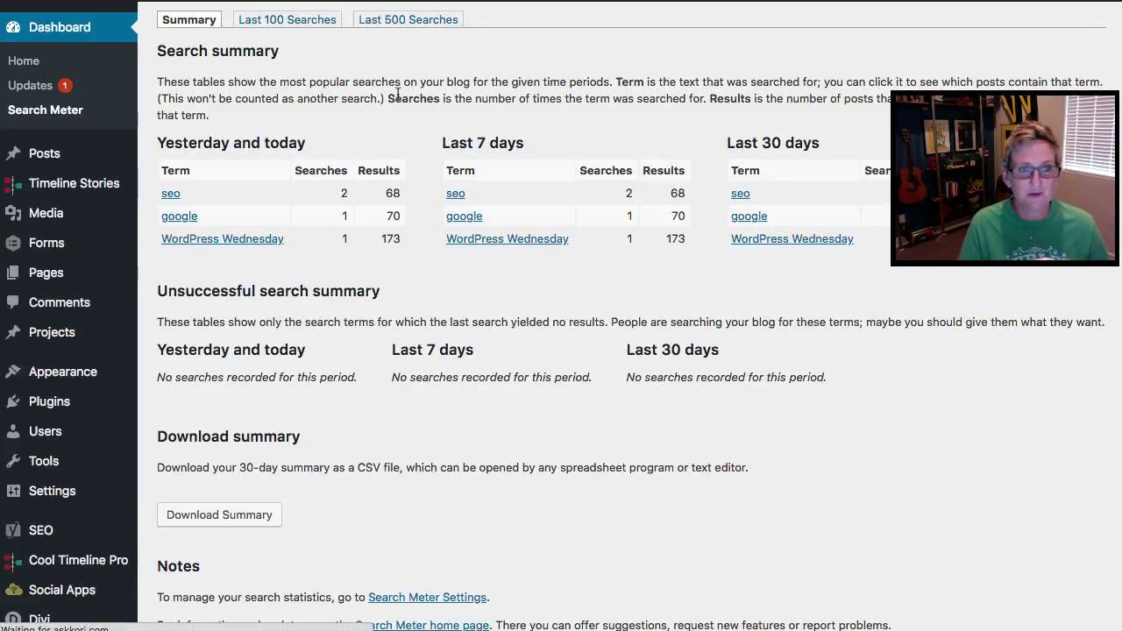
pyautogui.press('super+r')
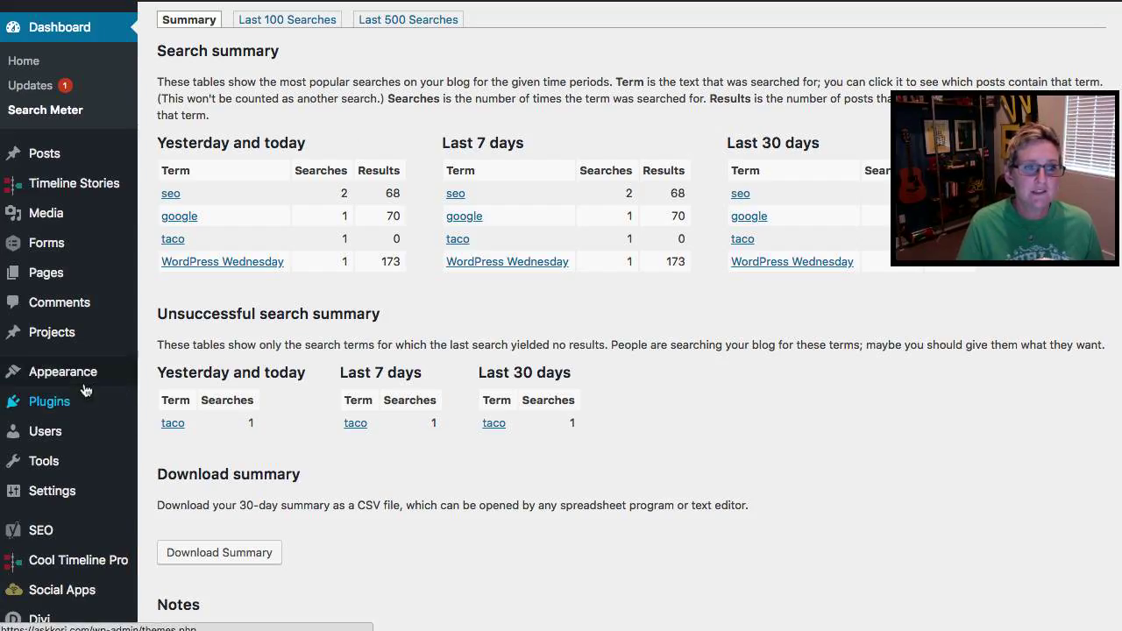
# Step: Open Appearance > Widgets and look over the available widgets, including Search, Popular Searches and Recent Searches
pyautogui.moveTo(81, 380)
pyautogui.click(178, 426)
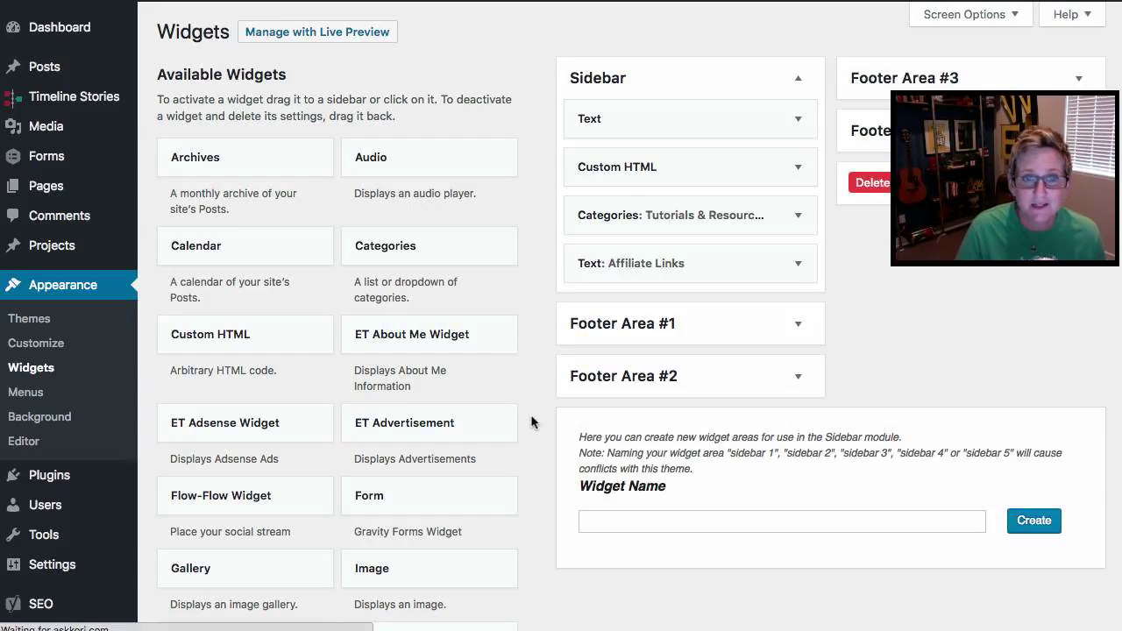
pyautogui.scroll(-5, 463, 464)
pyautogui.scroll(-4, 464, 464)
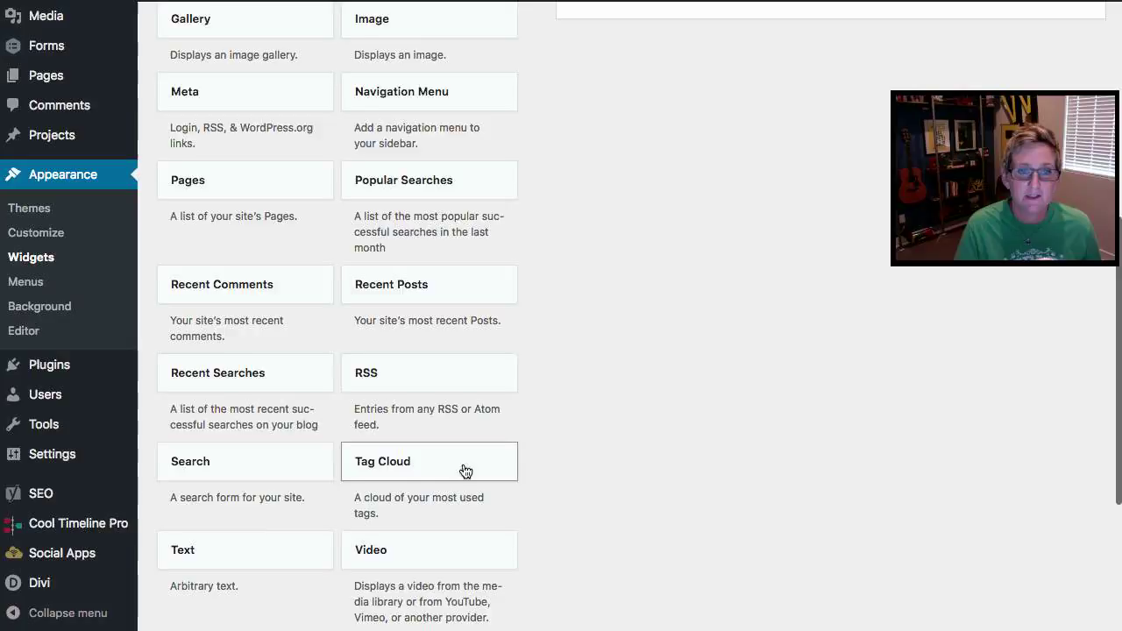
pyautogui.scroll(2, 462, 468)
pyautogui.scroll(1, 465, 472)
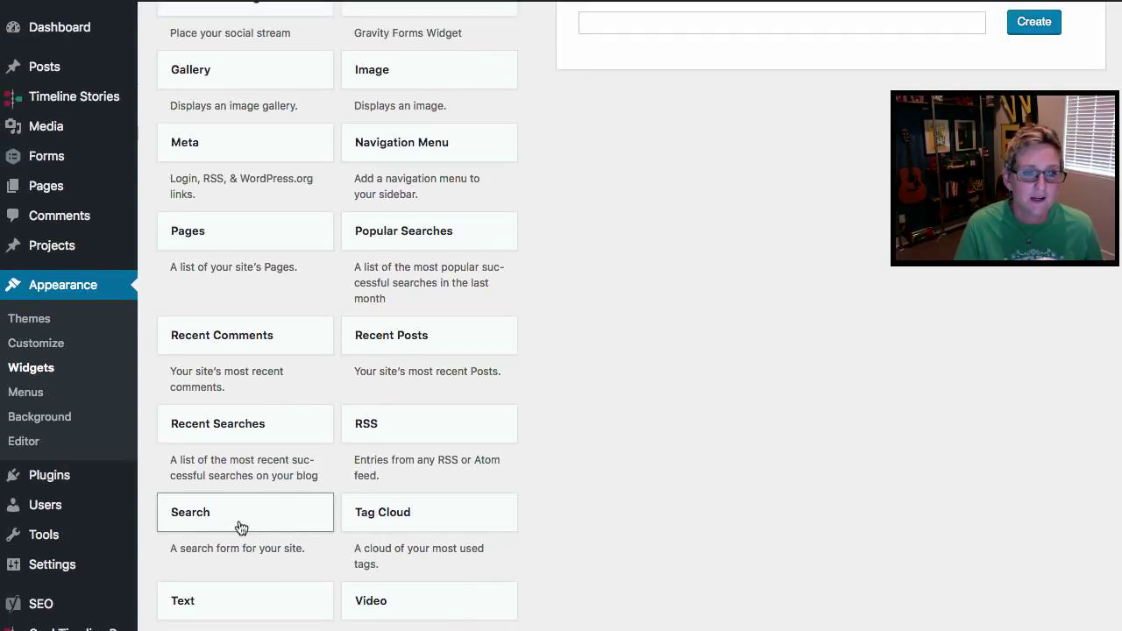
# Step: Expand the Search widget's sidebar placement choices, then collapse them again
pyautogui.click(277, 512)
pyautogui.scroll(-2, 277, 512)
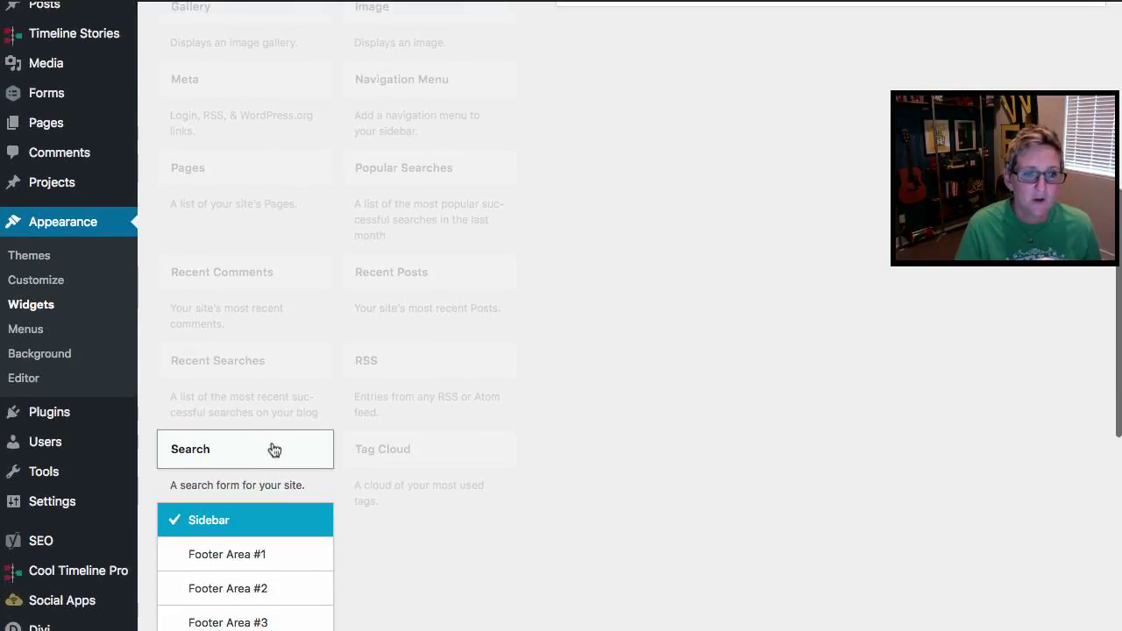
pyautogui.scroll(-2, 271, 450)
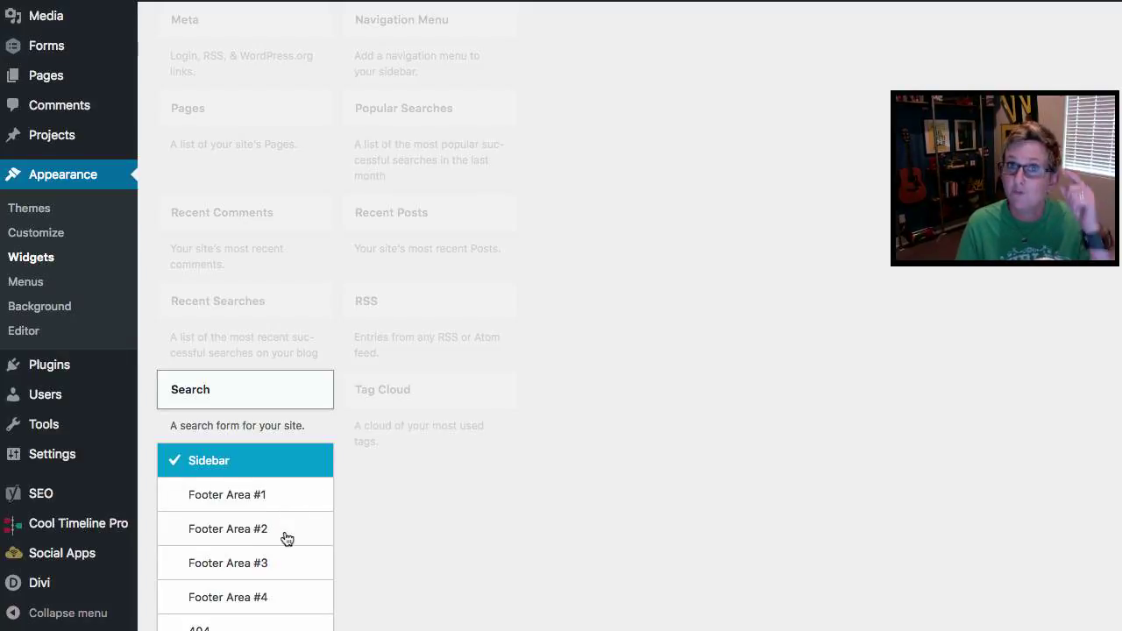
pyautogui.scroll(-1, 288, 538)
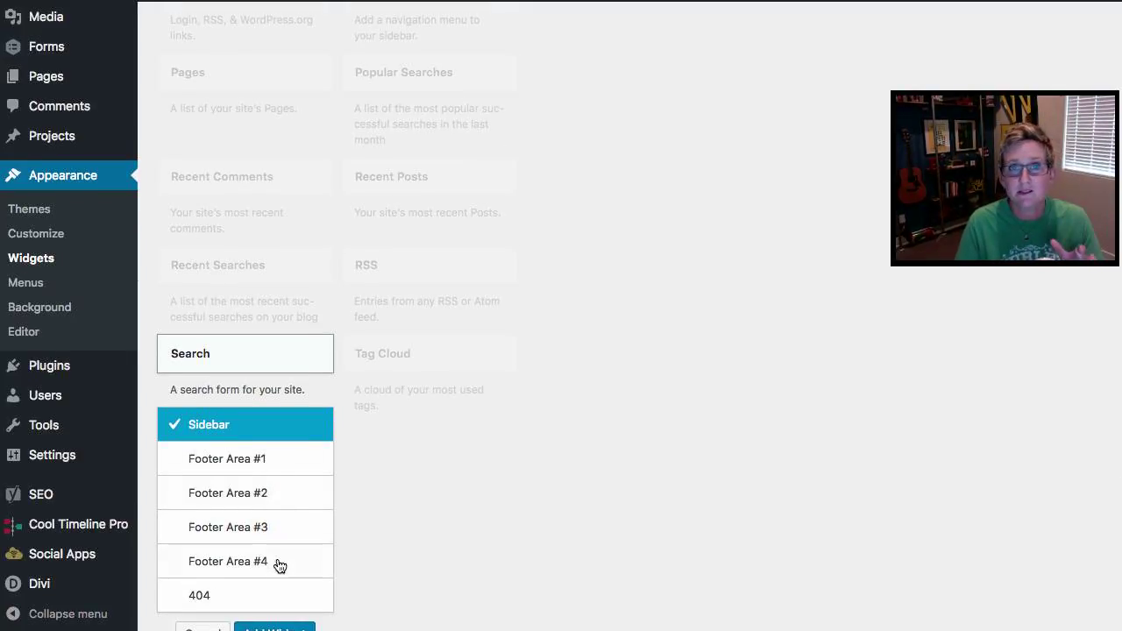
pyautogui.click(284, 371)
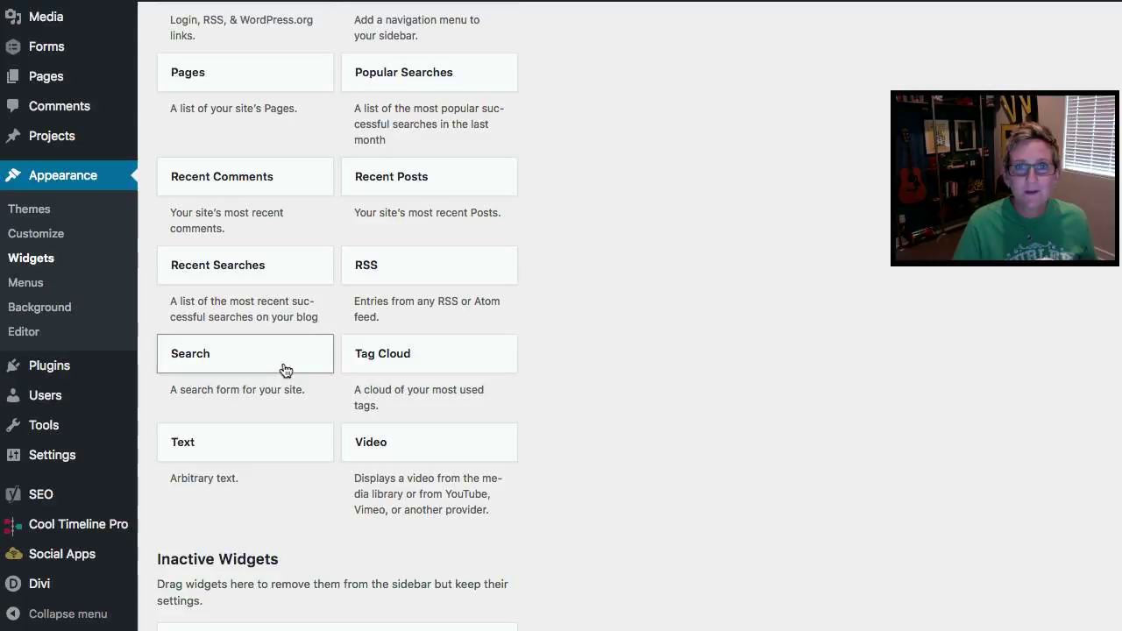
pyautogui.scroll(5, 582, 355)
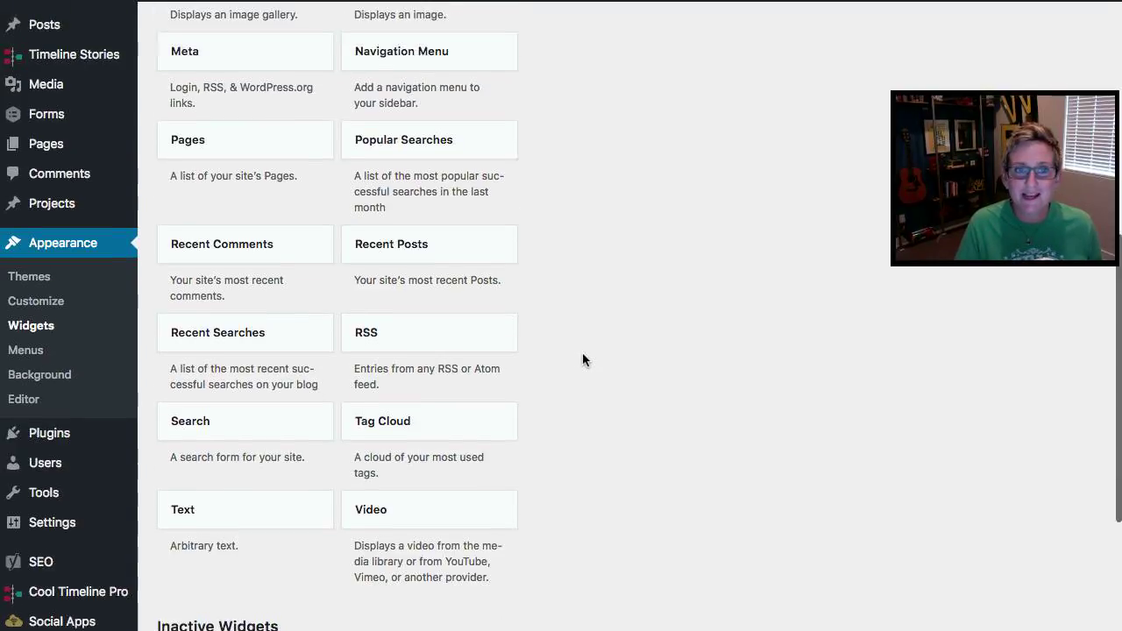
pyautogui.scroll(-3, 583, 355)
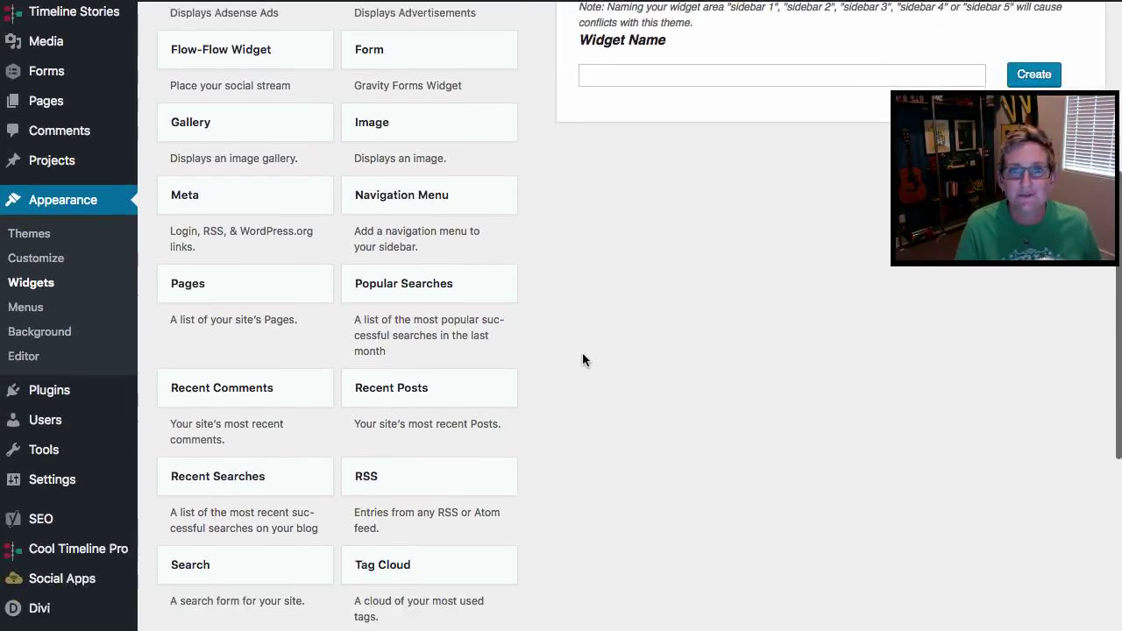
pyautogui.scroll(10, 582, 353)
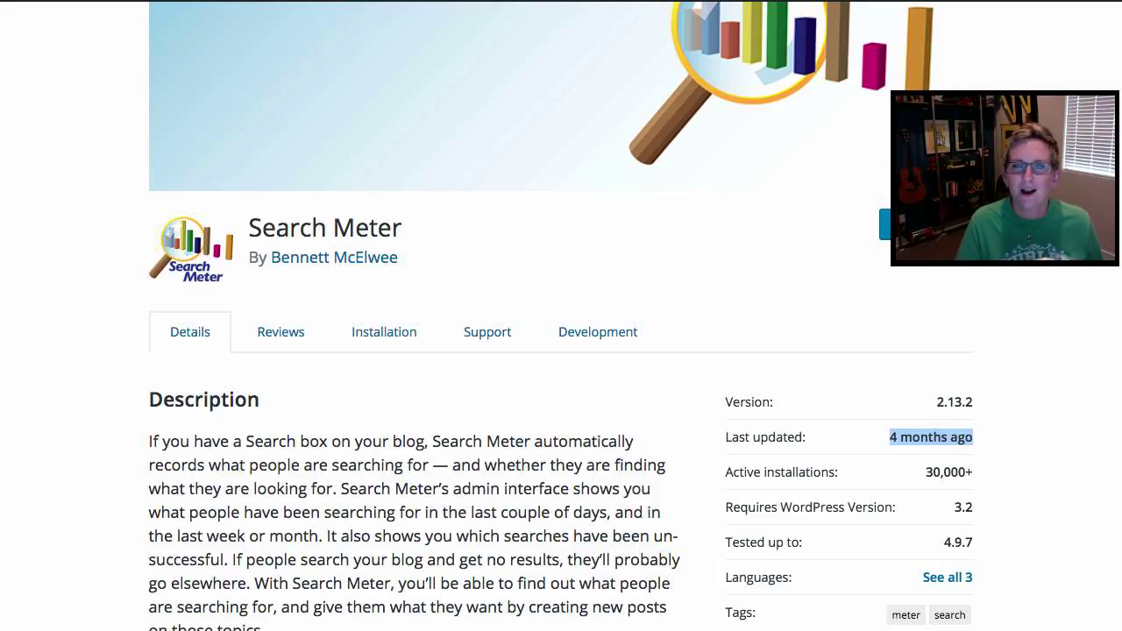
# Step: Browse the Search Meter plugin's Support forum on WordPress.org
pyautogui.scroll(3, 680, 211)
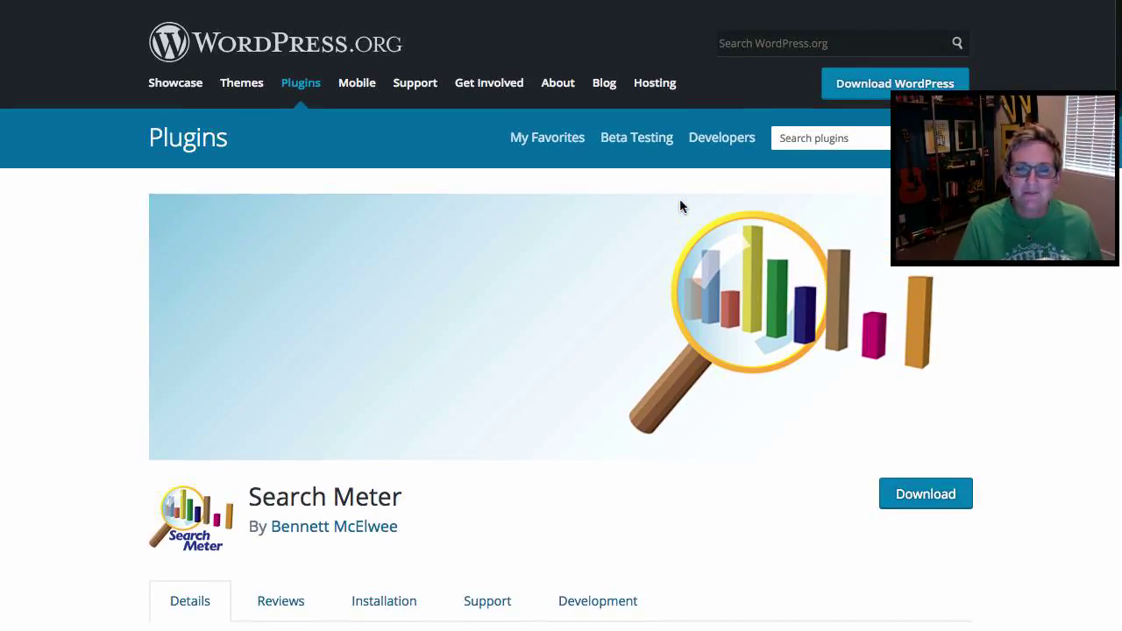
pyautogui.scroll(-3, 680, 206)
pyautogui.scroll(-2, 680, 206)
pyautogui.click(504, 302)
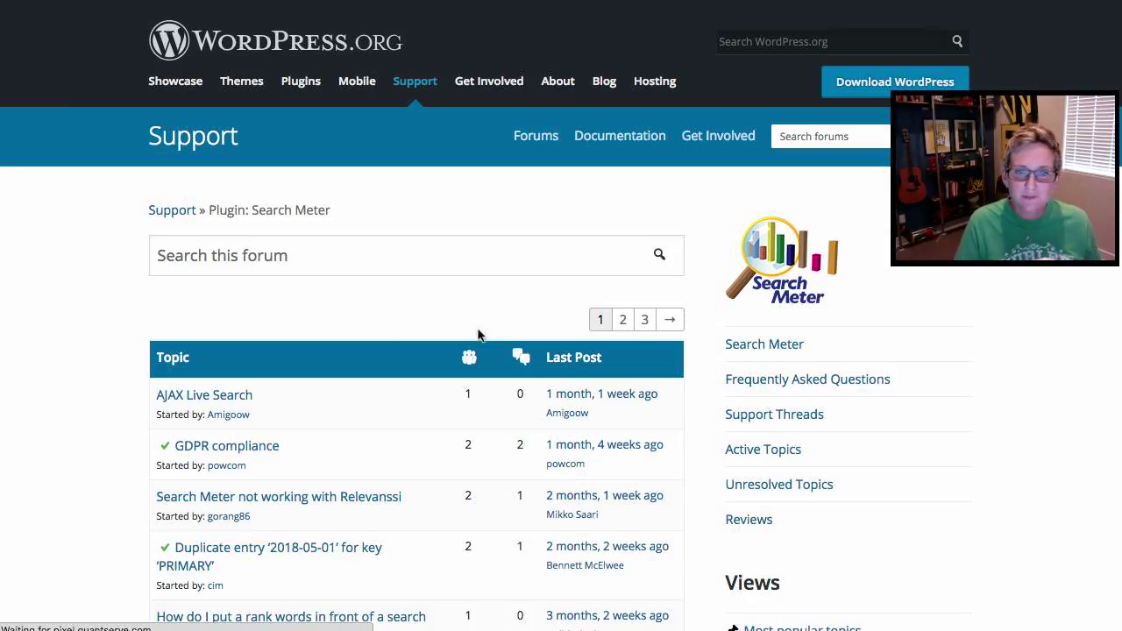
pyautogui.scroll(-4, 368, 322)
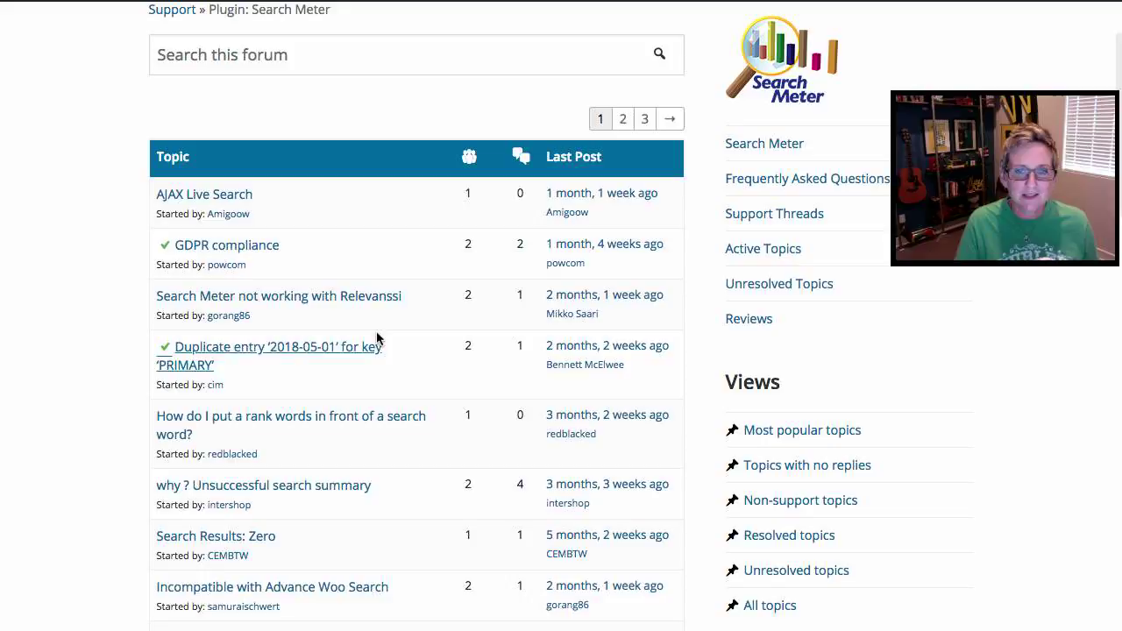
pyautogui.scroll(5, 377, 338)
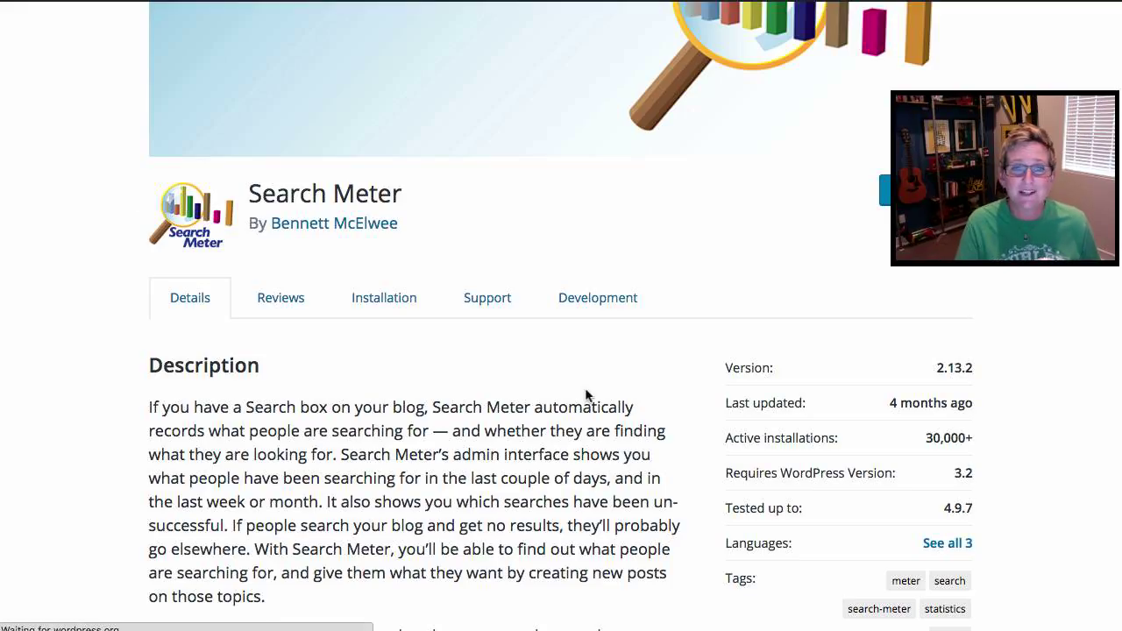
pyautogui.scroll(-10, 586, 395)
pyautogui.scroll(9, 587, 396)
pyautogui.scroll(5, 586, 395)
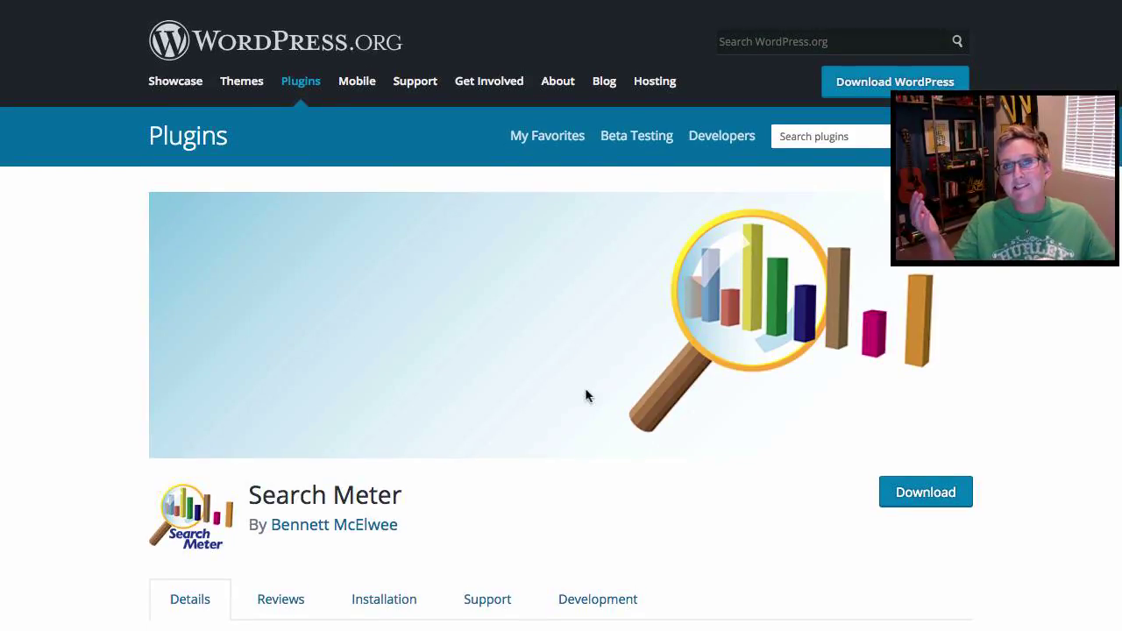